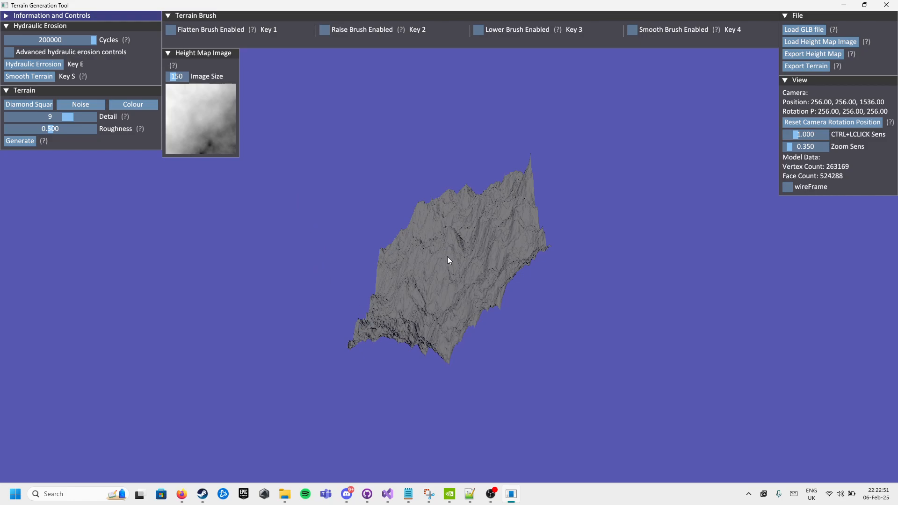
Step: Examine the generated terrain from several sides, distances and centre points
ctrl+drag(448, 256, 451, 251)
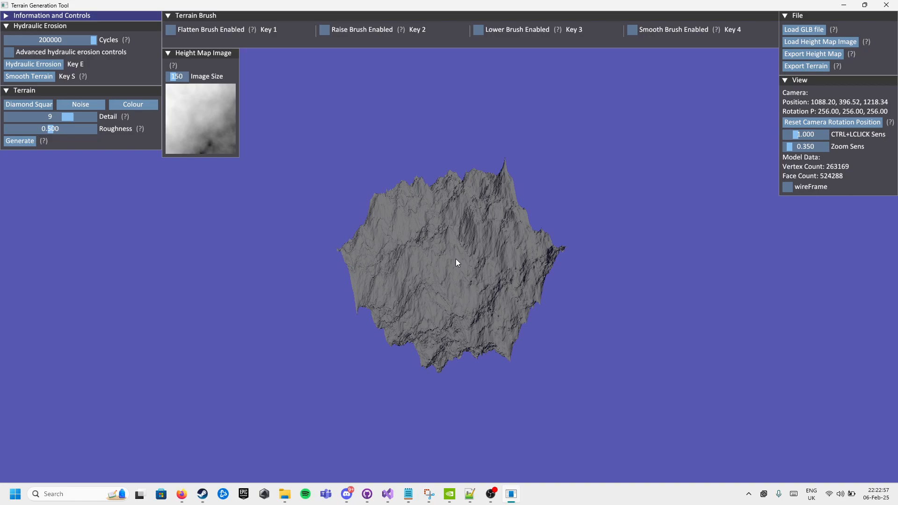
mouse_move(456, 259)
middle_down()
mouse_move(490, 236)
mouse_move(382, 136)
mouse_move(228, 297)
mouse_move(591, 403)
mouse_move(579, 189)
mouse_move(383, 344)
mouse_move(621, 228)
mouse_move(470, 281)
mouse_move(448, 253)
middle_up()
scroll(441, 265, up, 10)
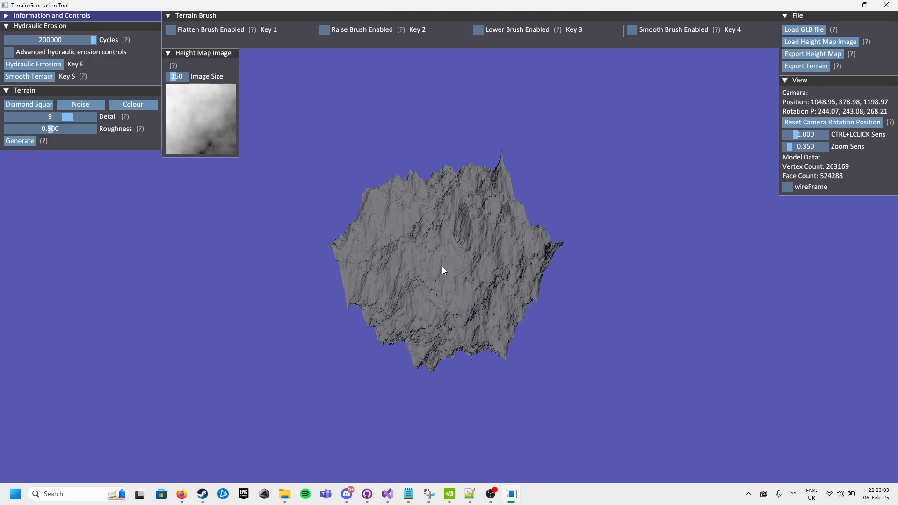
scroll(441, 277, down, 3)
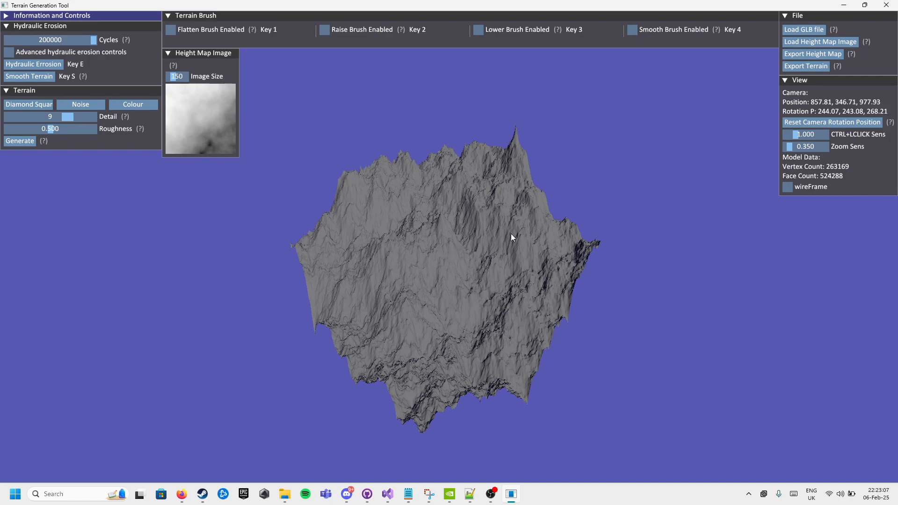
middle_drag(512, 237, 450, 251)
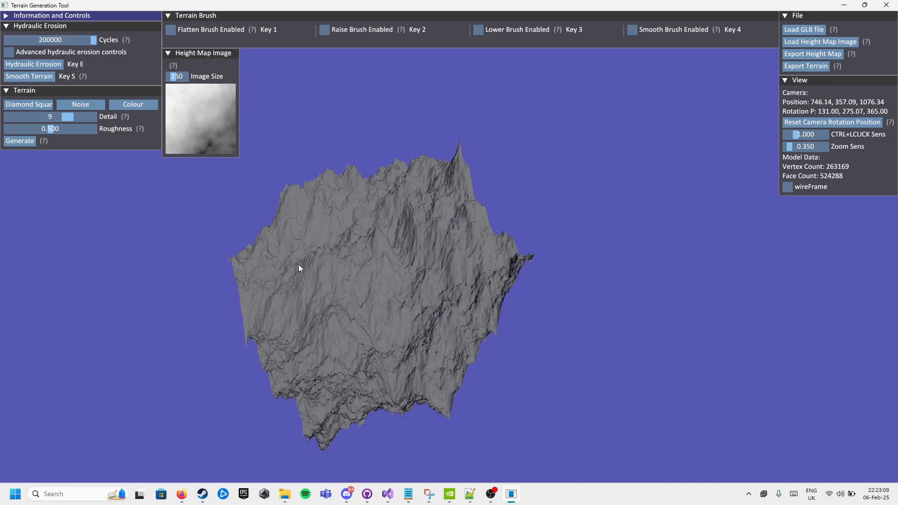
middle_drag(299, 265, 324, 277)
middle_drag(540, 321, 521, 301)
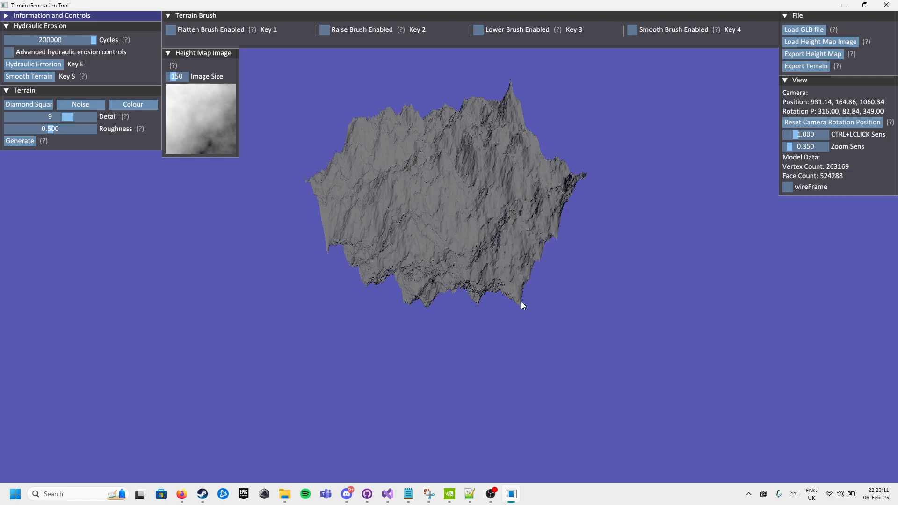
ctrl+drag(498, 229, 513, 215)
ctrl+drag(441, 185, 433, 169)
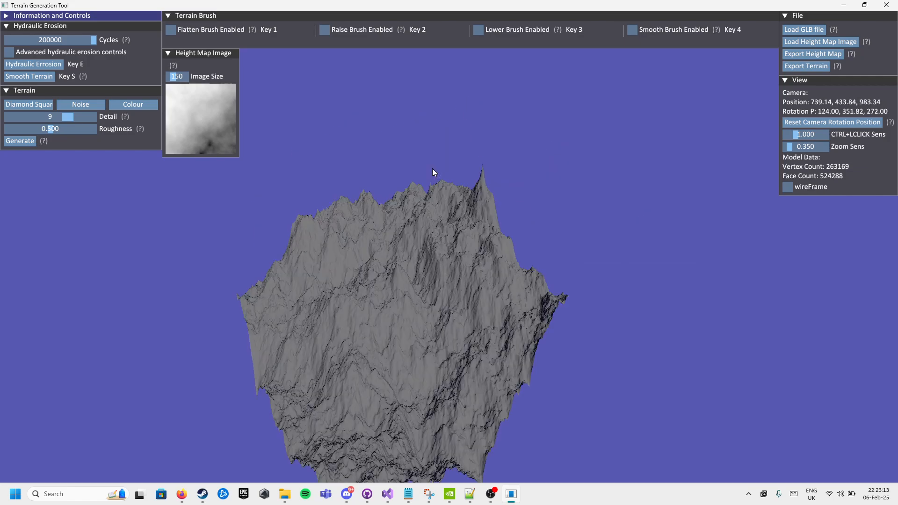
ctrl+drag(360, 257, 436, 241)
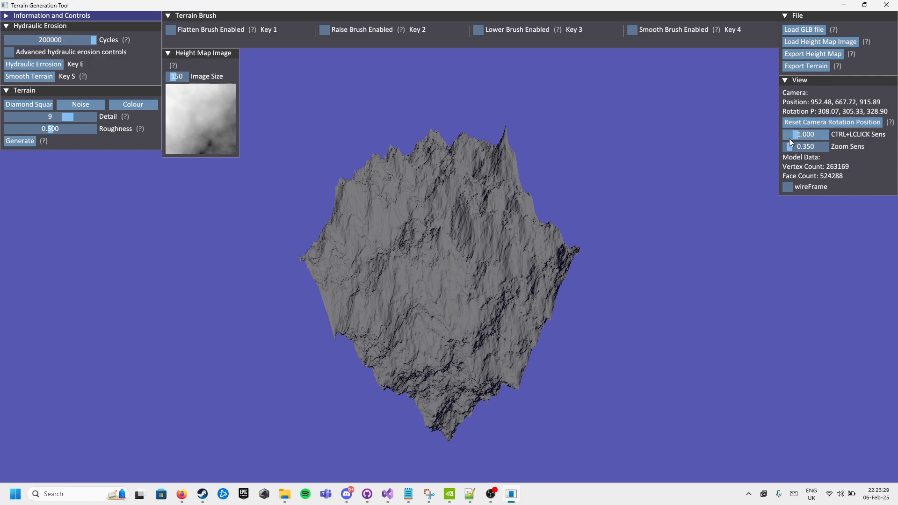
Step: Reset the camera's rotation position and inspect the terrain from closer and farther away
click(788, 122)
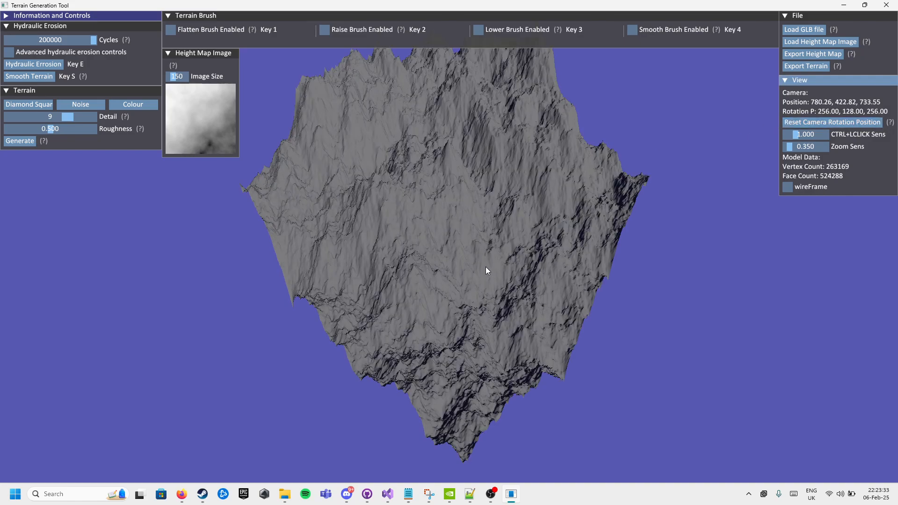
scroll(473, 252, down, 5)
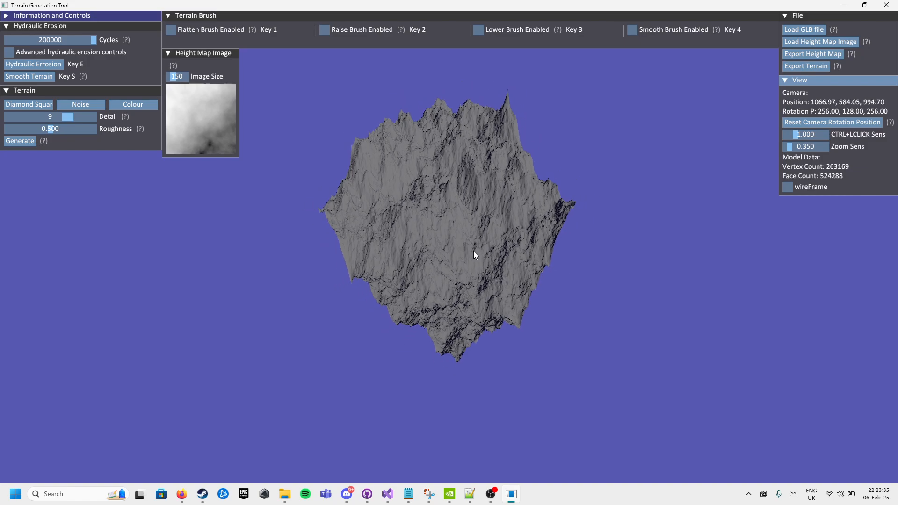
scroll(462, 277, up, 5)
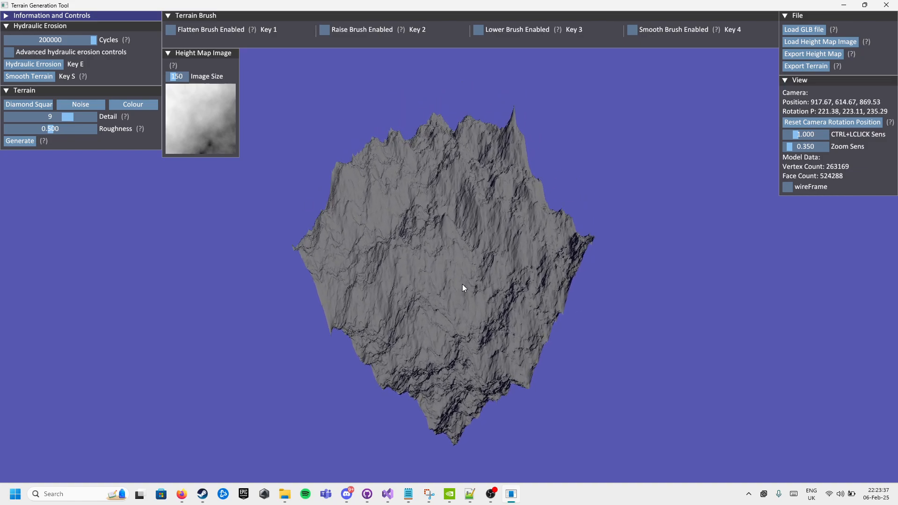
scroll(465, 288, down, 4)
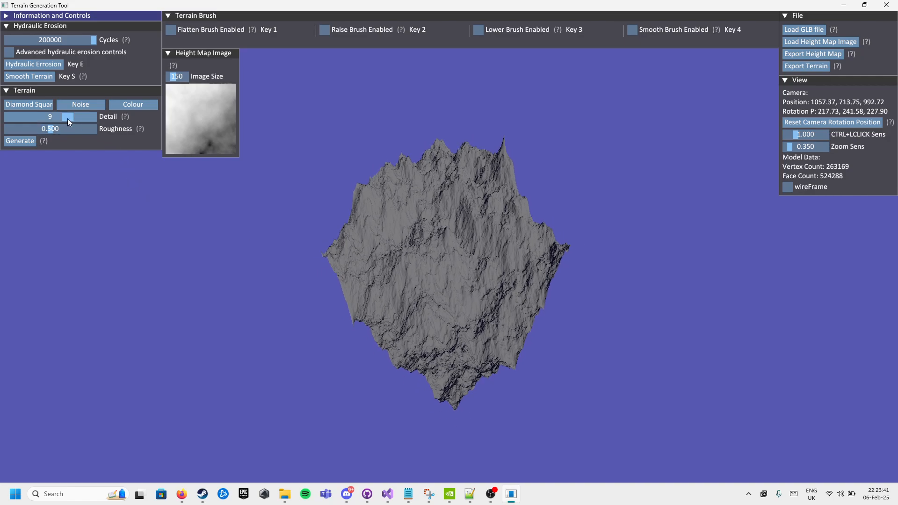
Step: Generate Diamond Square terrains with detail 11 and with detail 6
click(45, 105)
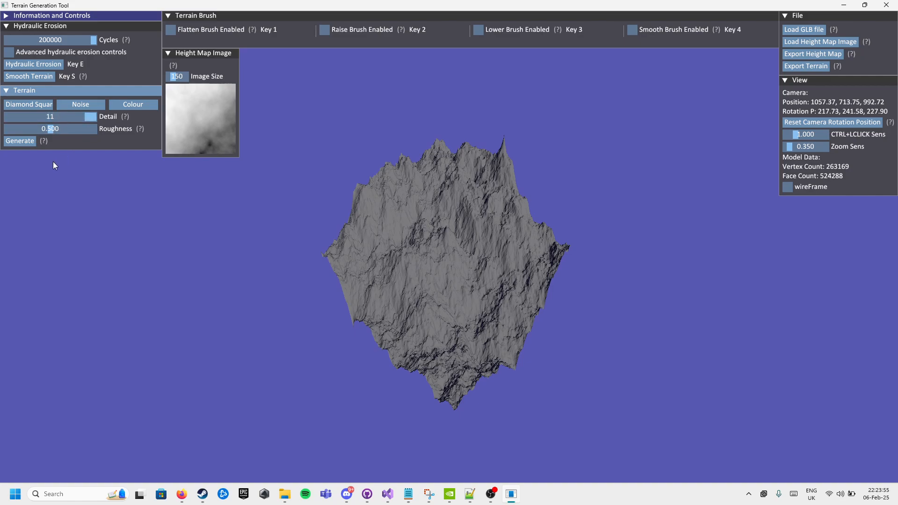
click(28, 141)
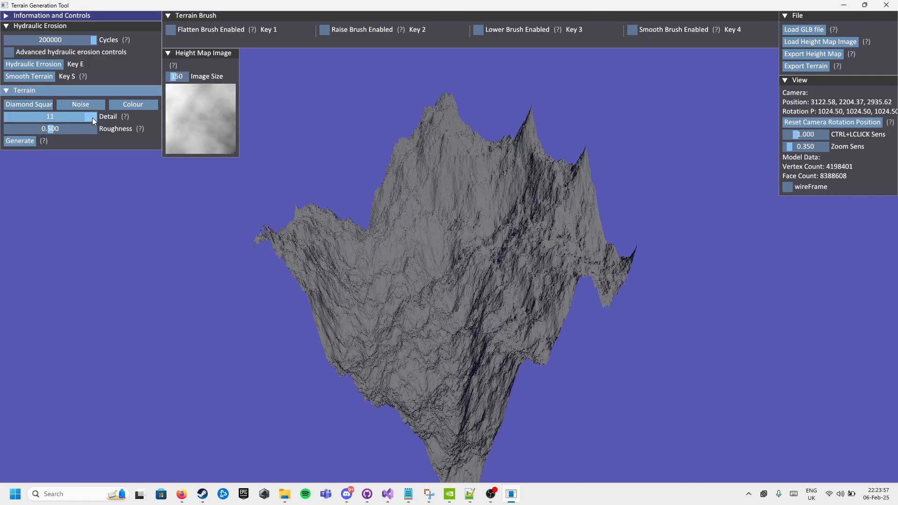
drag(91, 117, 32, 117)
click(31, 141)
click(22, 141)
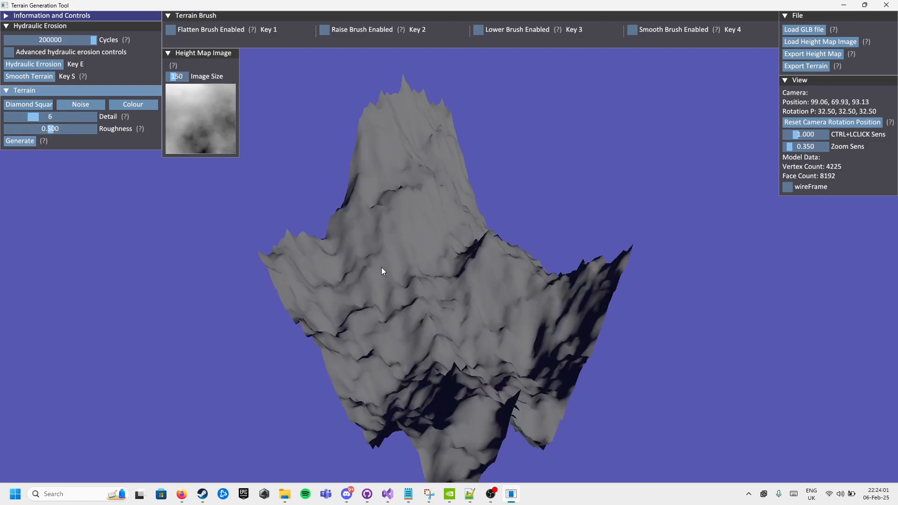
Step: Generate a Diamond Square terrain with detail 9 and roughness 1.000, and inspect its shape
click(64, 118)
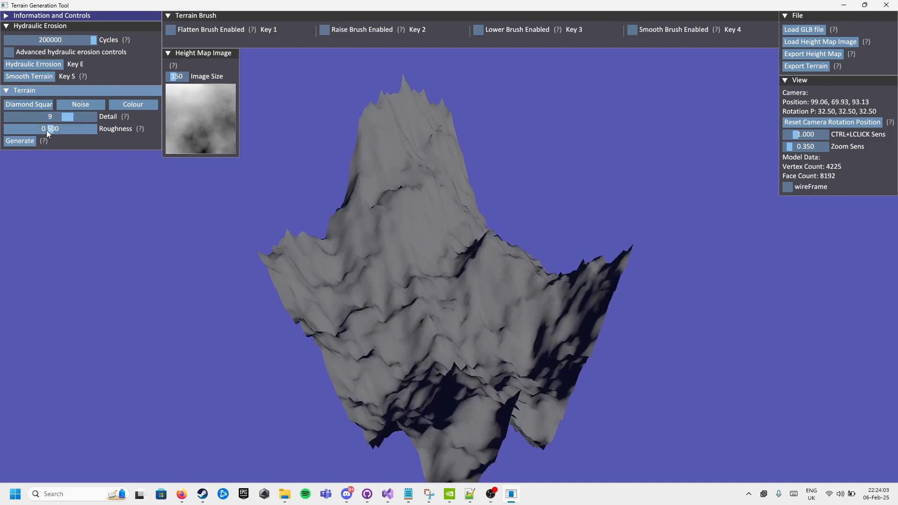
drag(46, 130, 102, 132)
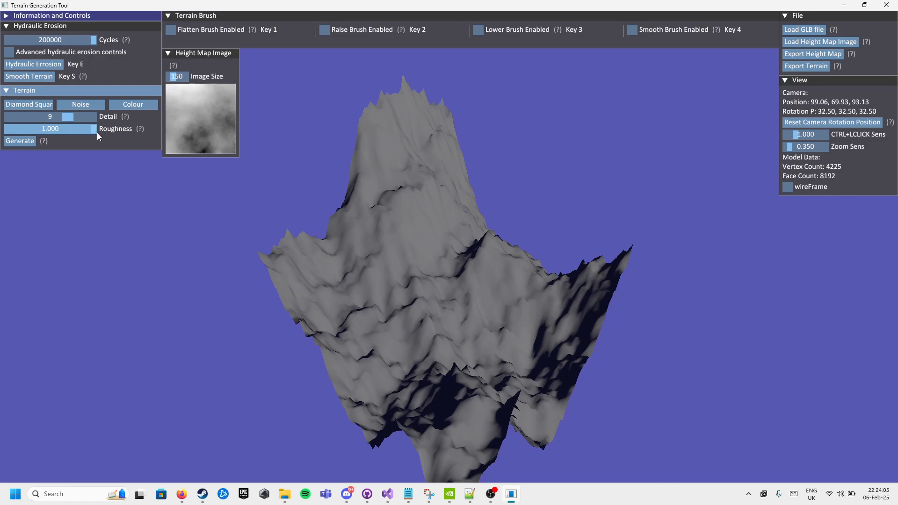
click(31, 142)
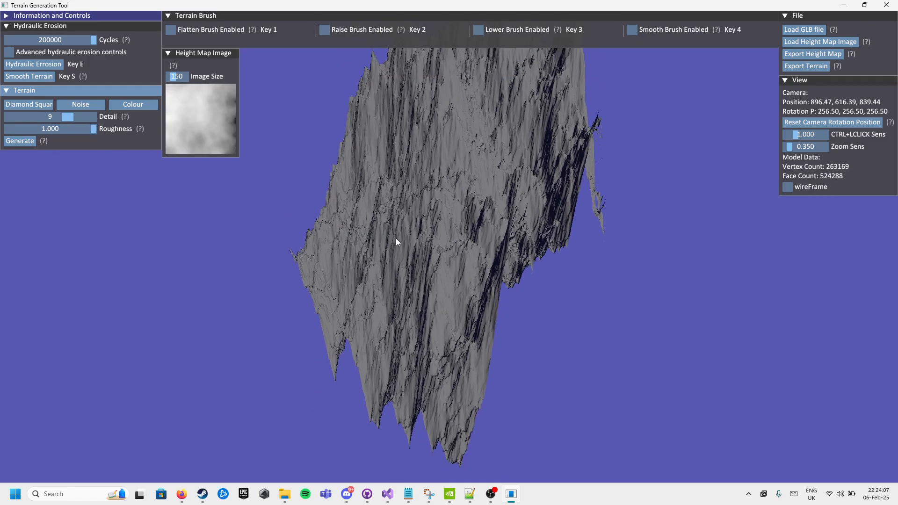
scroll(394, 236, down, 1)
ctrl+drag(394, 236, 449, 248)
scroll(449, 246, down, 4)
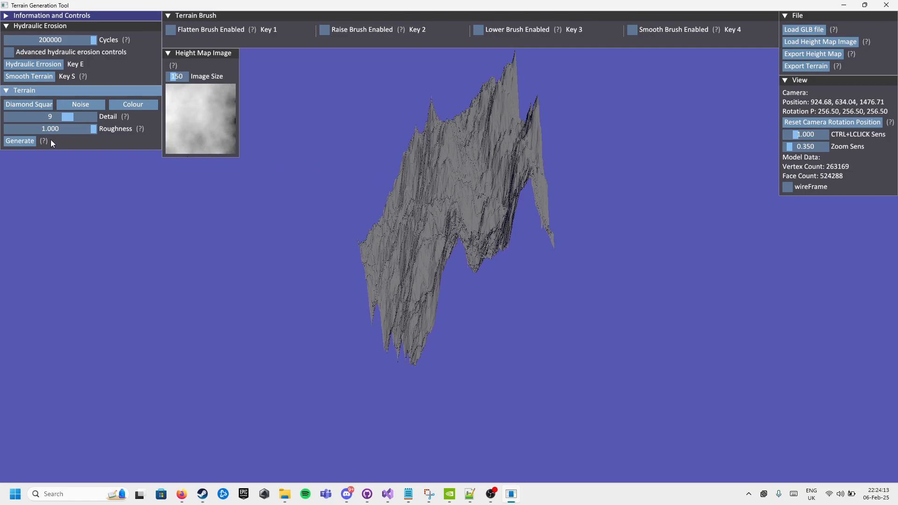
Step: Generate the terrain at minimum roughness for comparison, and regenerate it with roughness 0.429
drag(69, 131, 7, 128)
click(21, 141)
ctrl+drag(45, 154, 450, 251)
click(44, 129)
click(20, 140)
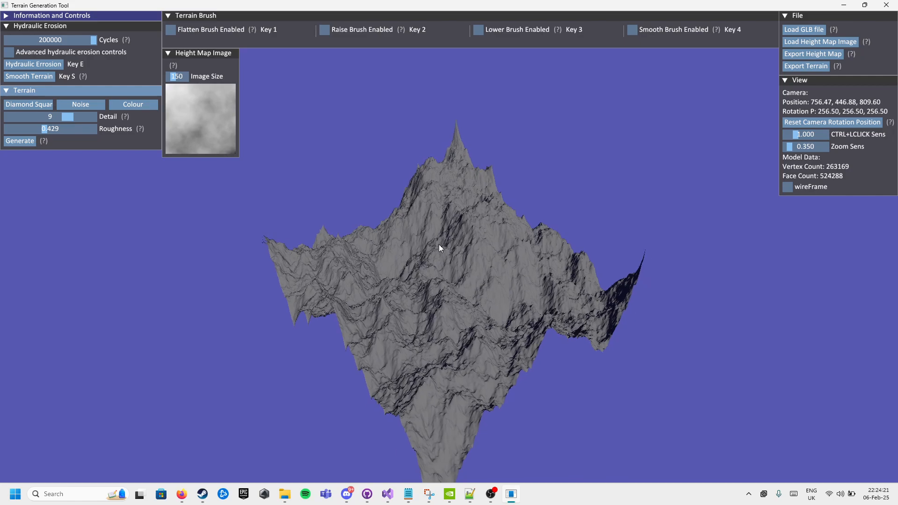
Step: Switch terrain generation to Noise, trying sizes 1632 and 1303 before settling on 898
click(81, 105)
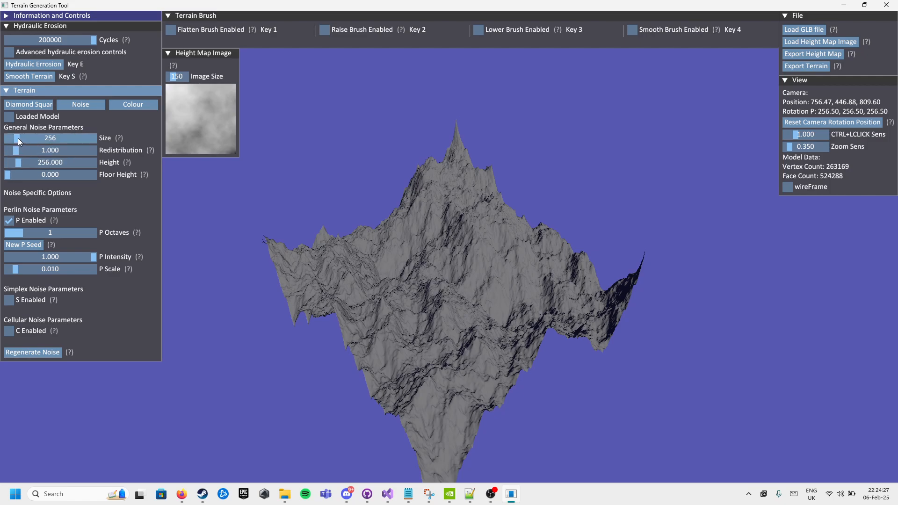
mouse_move(16, 139)
mouse_down()
mouse_move(96, 139)
mouse_move(65, 137)
mouse_move(84, 134)
mouse_move(66, 136)
mouse_move(76, 133)
mouse_up()
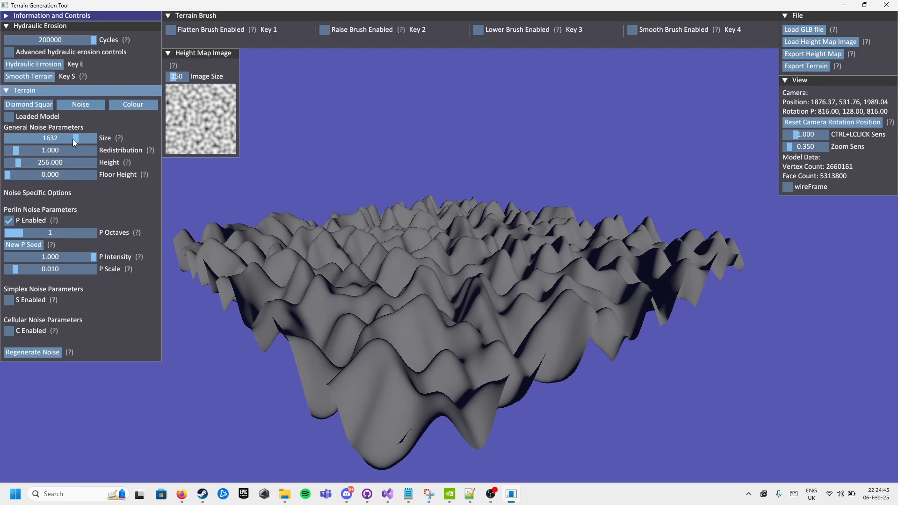
mouse_move(72, 139)
mouse_down()
mouse_move(80, 138)
mouse_move(40, 134)
mouse_move(62, 128)
mouse_move(61, 139)
mouse_up()
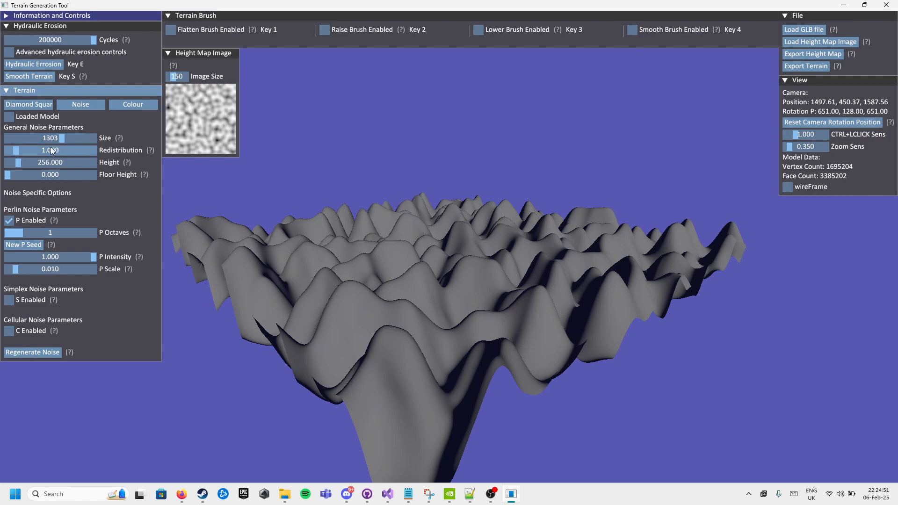
click(45, 138)
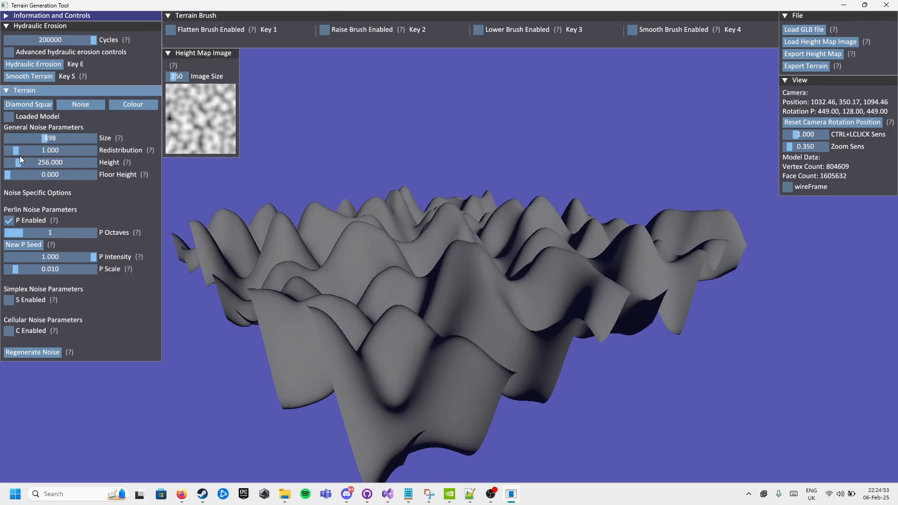
Step: Set the noise redistribution to 5.181 and the height to 333.875, checking the peaks from another angle
drag(17, 153, 52, 162)
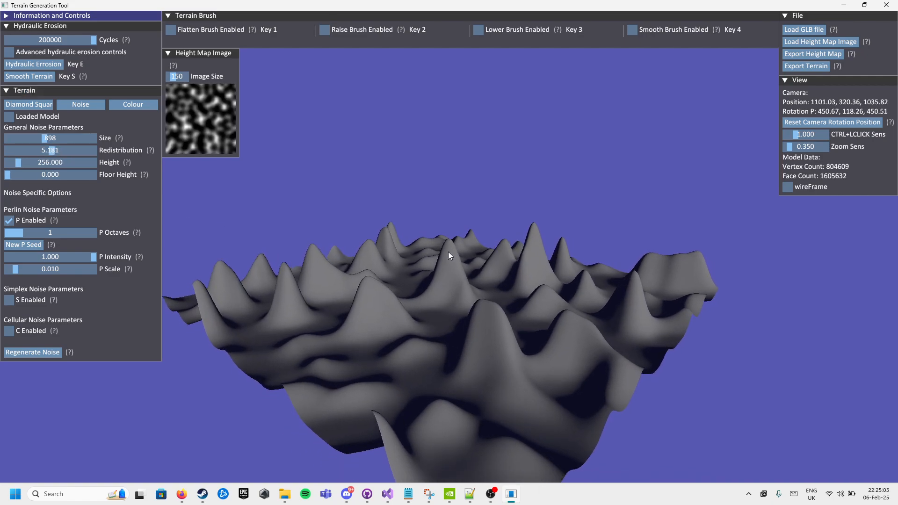
ctrl+drag(449, 253, 444, 243)
drag(25, 163, 6, 176)
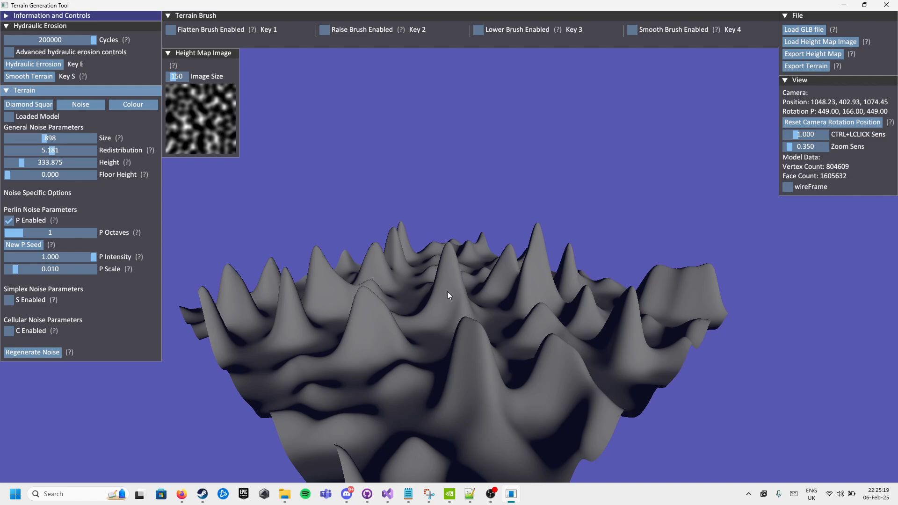
ctrl+drag(447, 294, 435, 234)
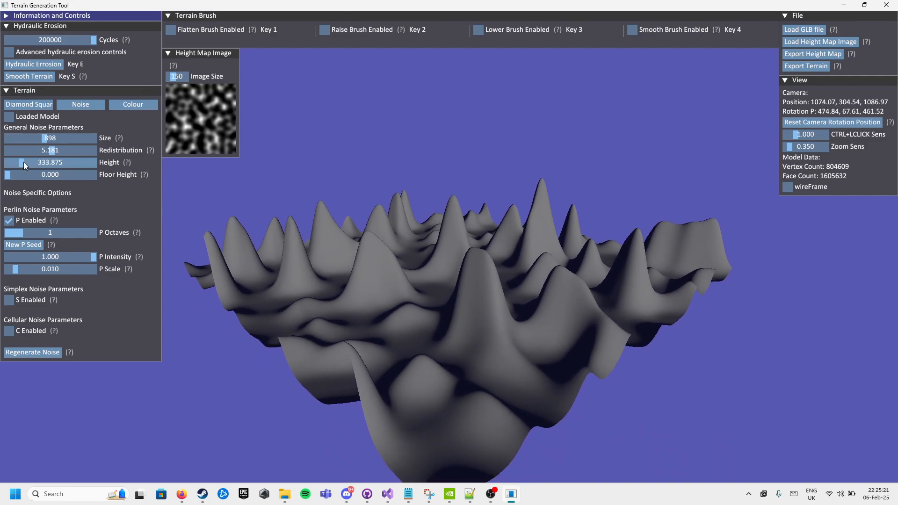
Step: Lower the terrain height to 244.875 and return the redistribution to 1.000
drag(24, 162, 19, 162)
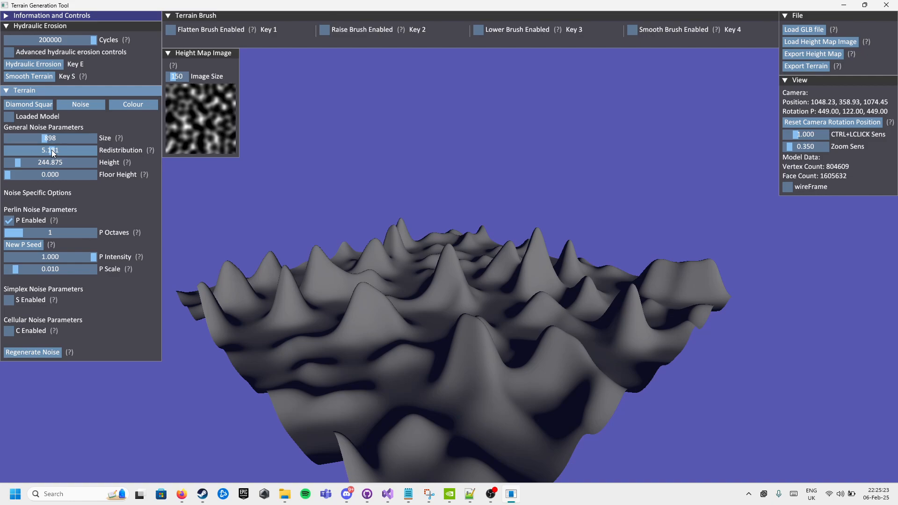
ctrl+drag(358, 265, 342, 229)
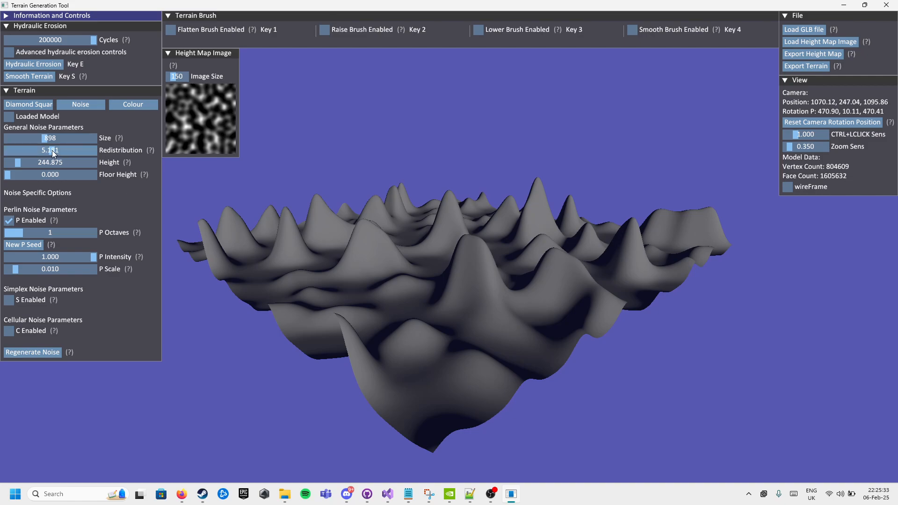
drag(52, 151, 15, 151)
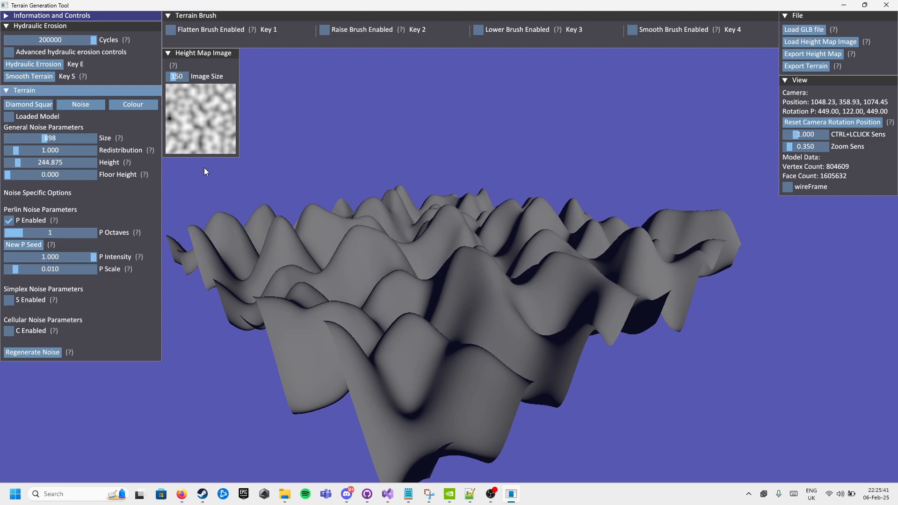
Step: Enlarge the height map image to size 500 and replace Perlin noise with Simplex noise
drag(177, 77, 188, 77)
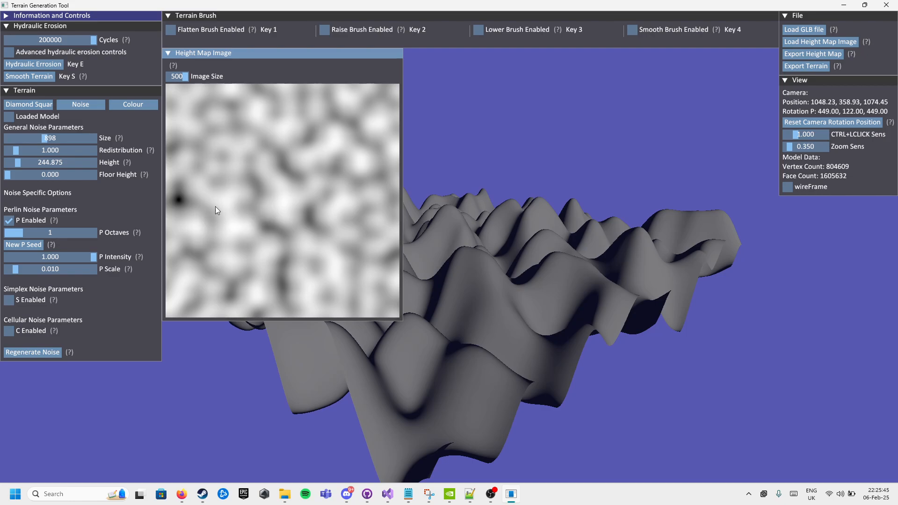
click(9, 221)
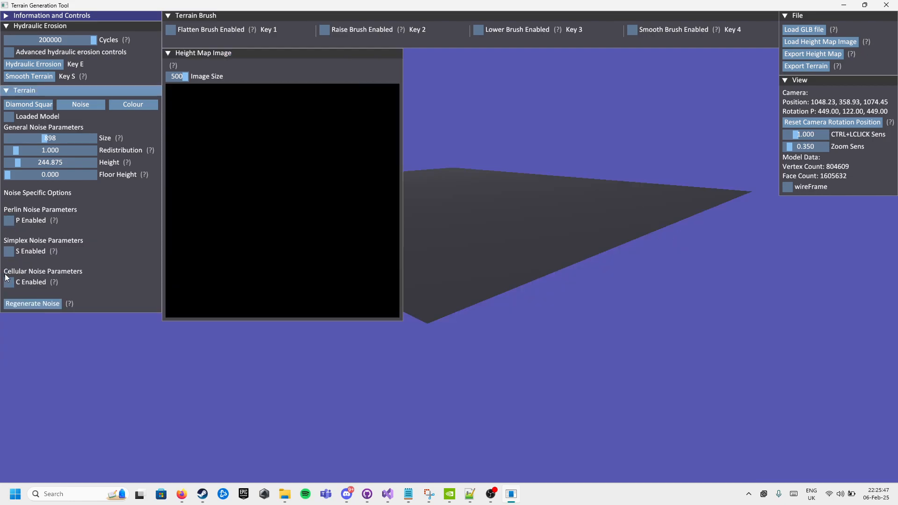
click(10, 253)
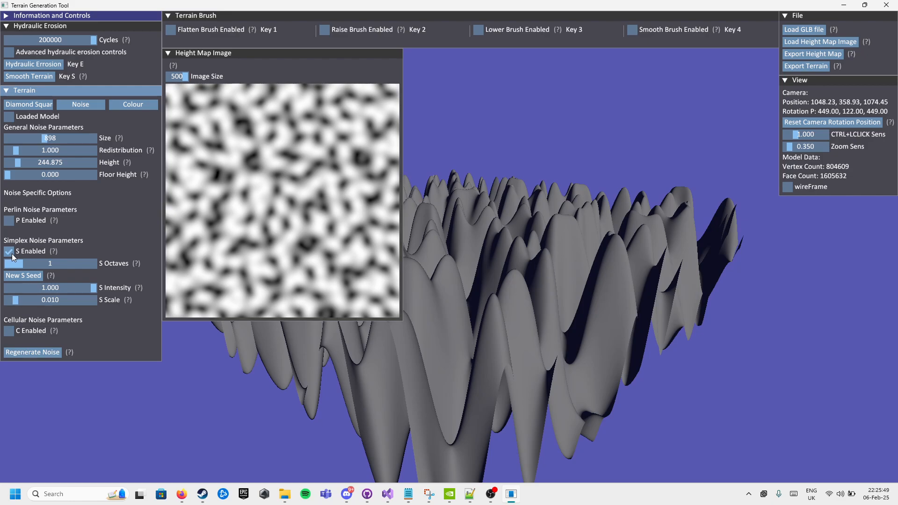
Step: Replace Simplex noise with Cellular noise for comparison, and switch back to Perlin noise only
click(9, 252)
click(11, 283)
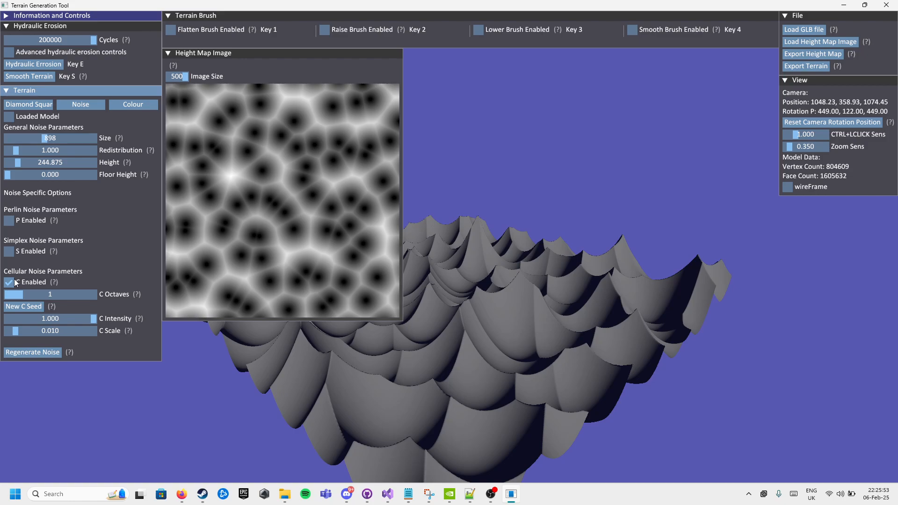
click(16, 282)
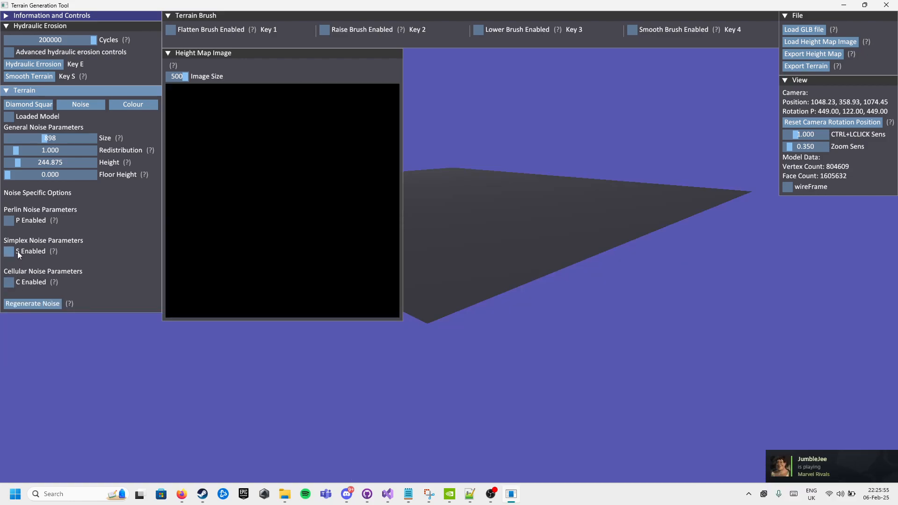
click(11, 226)
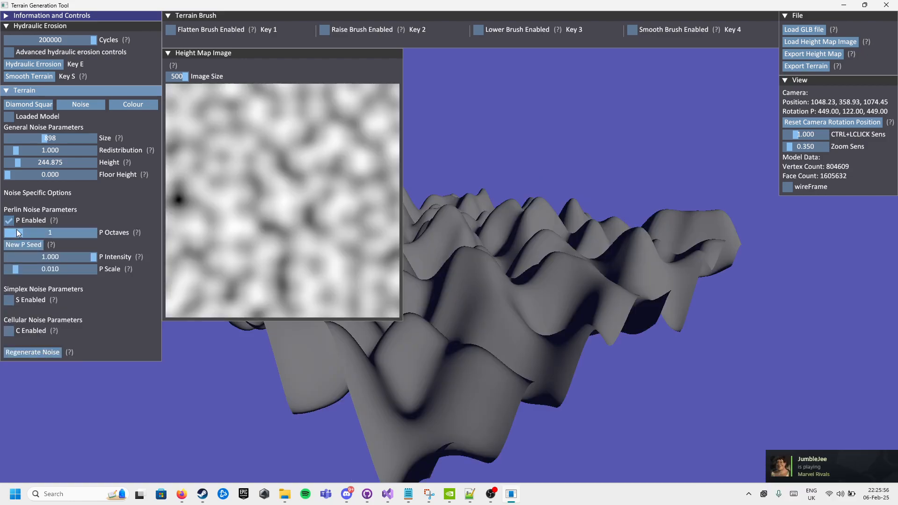
Step: Combine Simplex and Cellular noise with Perlin noise for comparison, and return to Perlin noise only
click(12, 303)
click(12, 382)
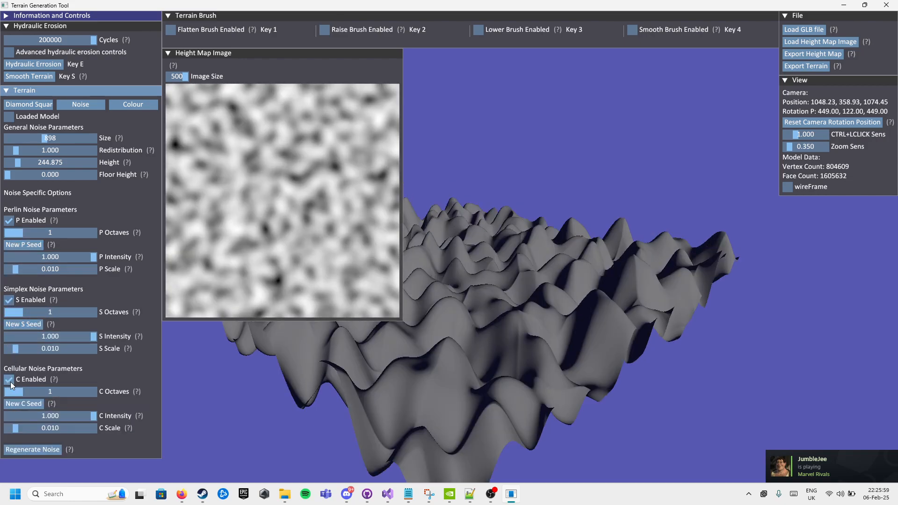
click(10, 381)
click(10, 301)
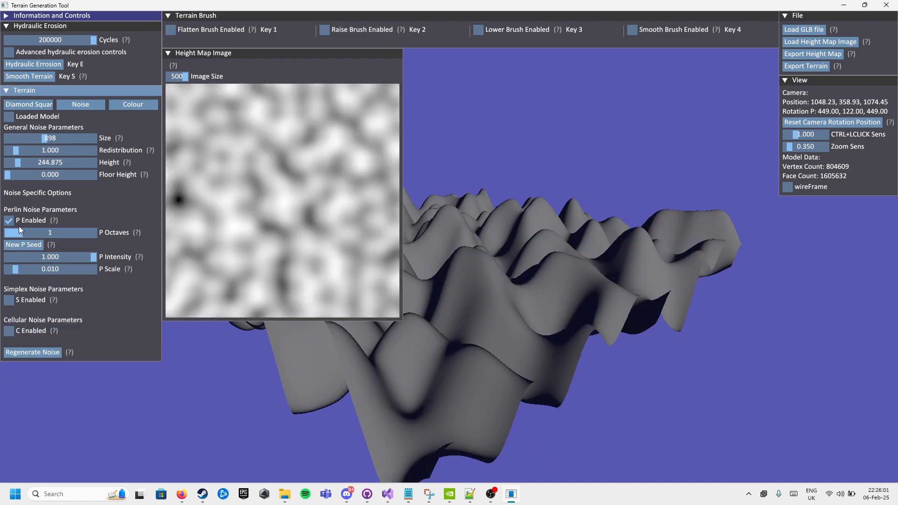
click(18, 223)
click(18, 224)
Step: Reduce the height map image to size 249 and view the Perlin terrain from the opposite side
drag(184, 80, 179, 80)
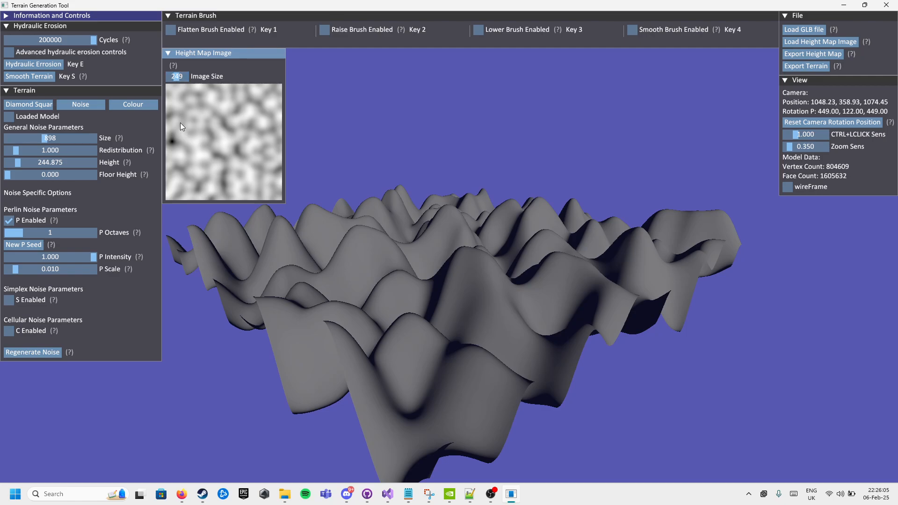
ctrl+drag(416, 256, 449, 247)
scroll(449, 246, down, 3)
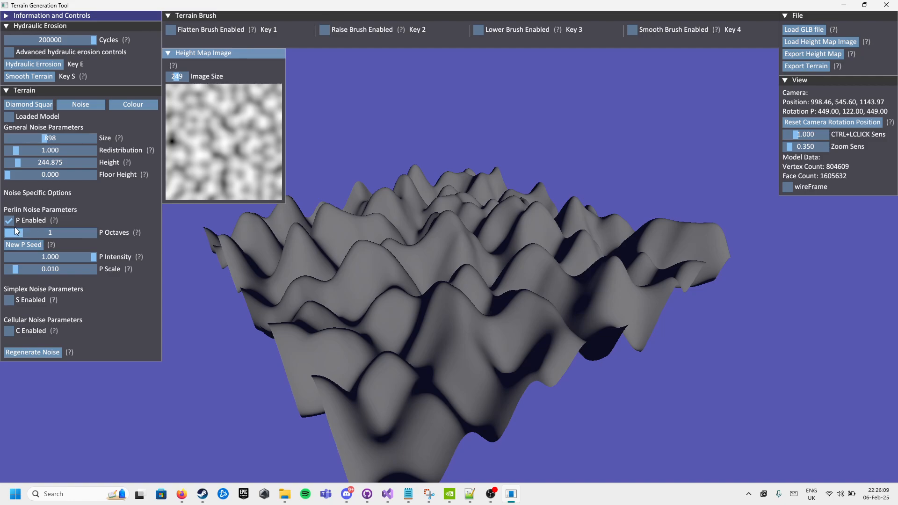
ctrl+drag(412, 255, 449, 246)
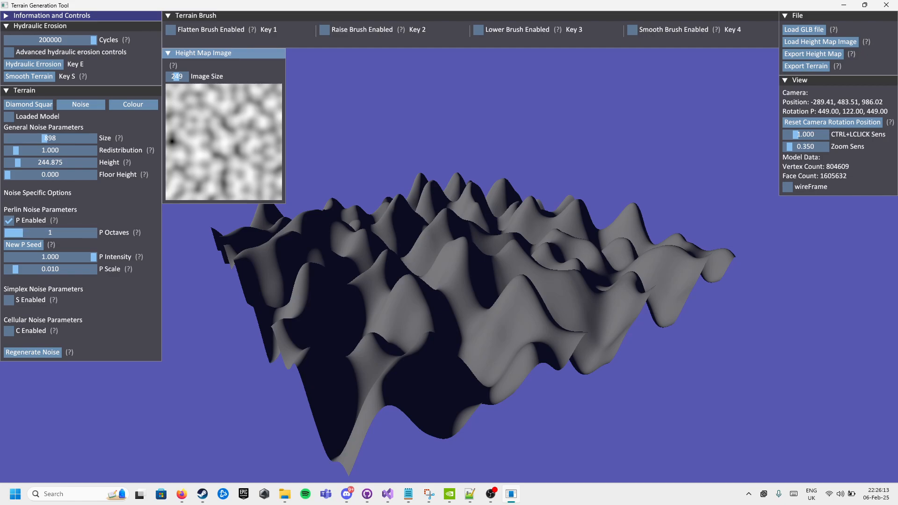
Step: Replace Perlin noise with combined Simplex and Cellular noise, and set the Simplex octaves to 5
click(8, 220)
click(9, 251)
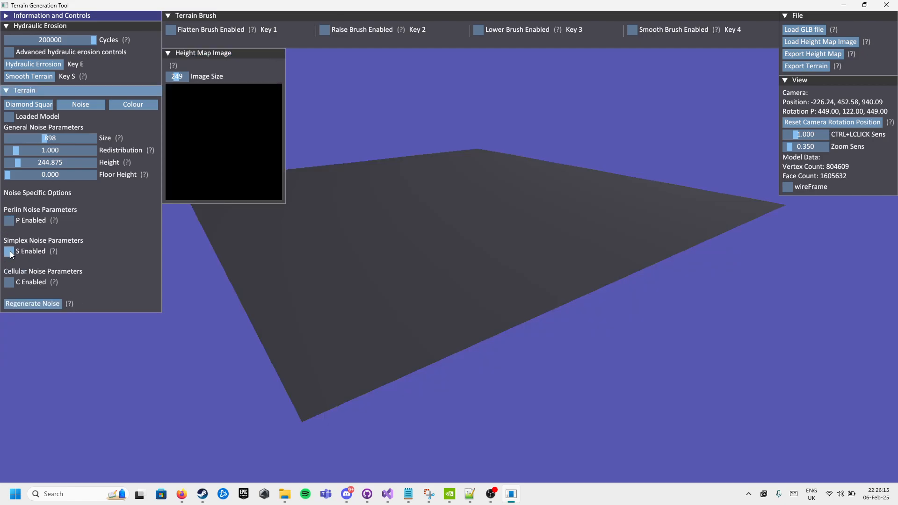
click(9, 331)
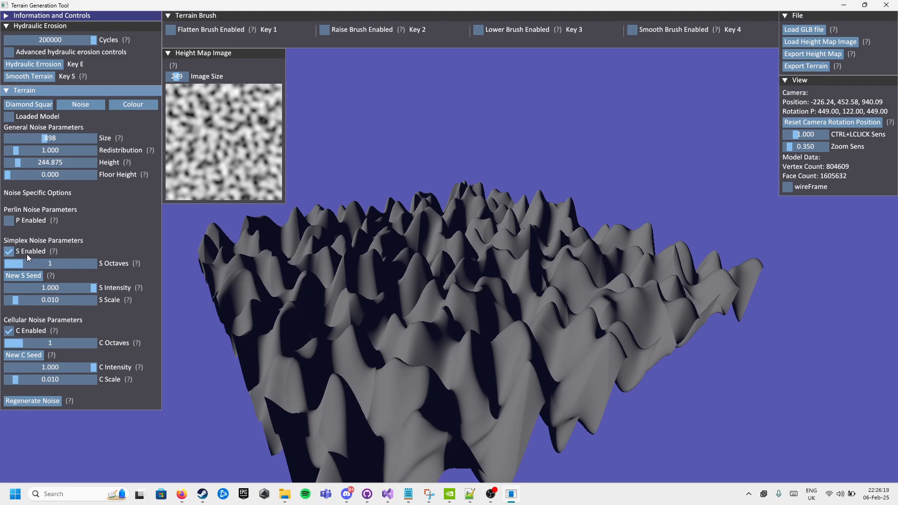
drag(14, 264, 98, 265)
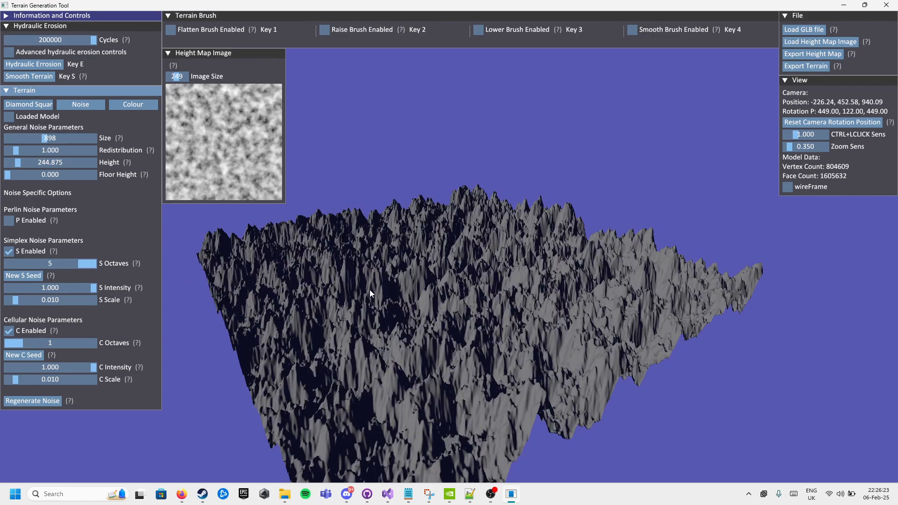
Step: Inspect the rugged terrain from several angles and set the noise redistribution to 2.846
ctrl+drag(449, 248, 444, 254)
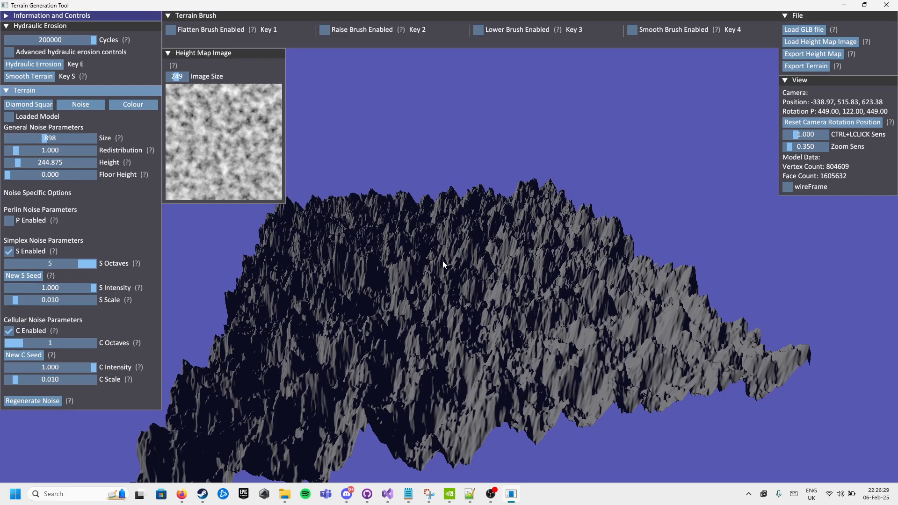
scroll(538, 260, up, 6)
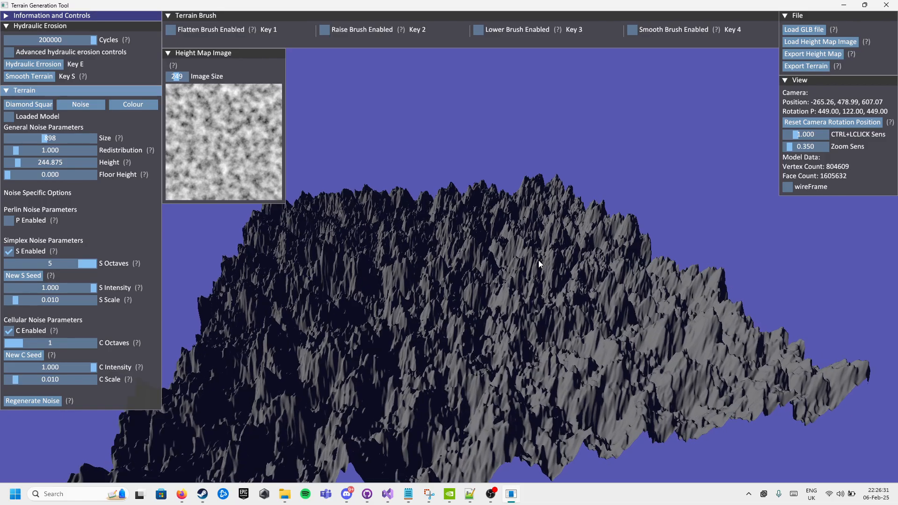
ctrl+drag(538, 261, 449, 247)
scroll(450, 246, down, 5)
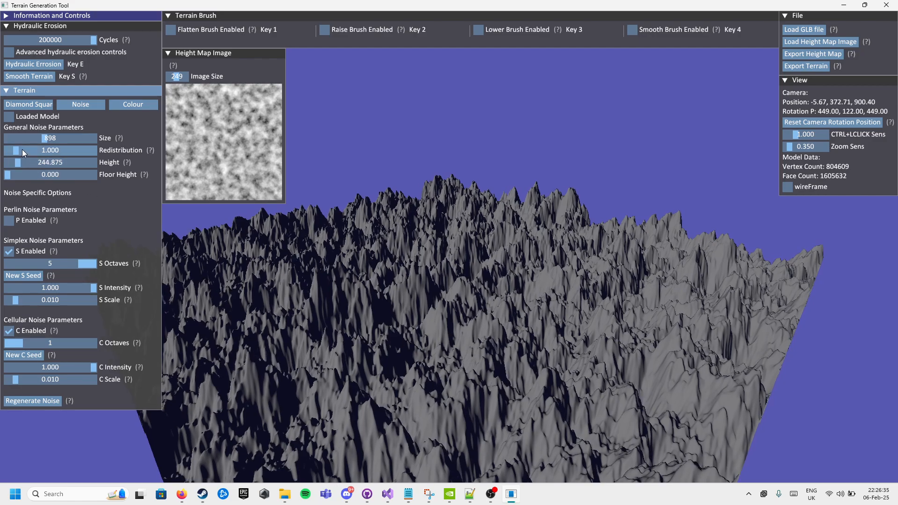
drag(18, 150, 33, 150)
mouse_move(450, 246)
ctrl+mouse_down()
mouse_move(456, 280)
mouse_move(449, 246)
mouse_move(457, 245)
ctrl+mouse_up()
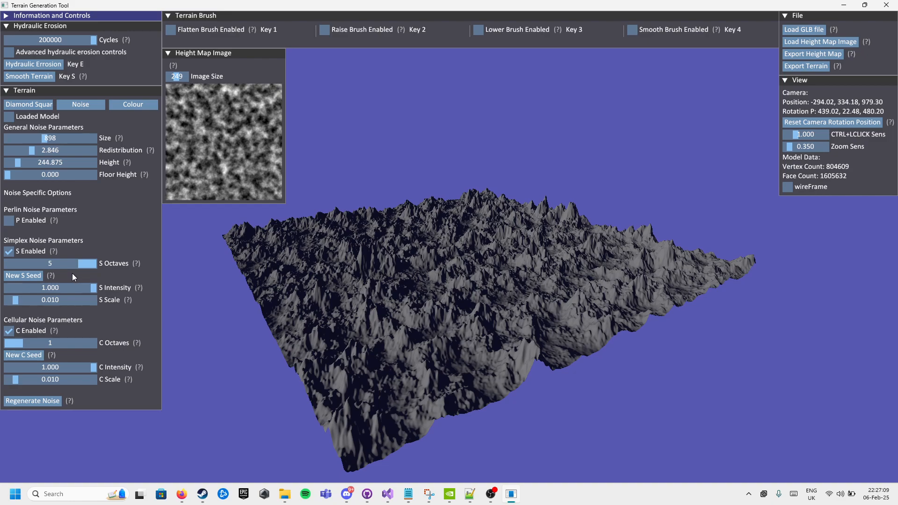
Step: Try a Simplex intensity of 0.634, return it to 1.000, and vary the Cellular intensity before returning it to 1.000
drag(86, 288, 57, 290)
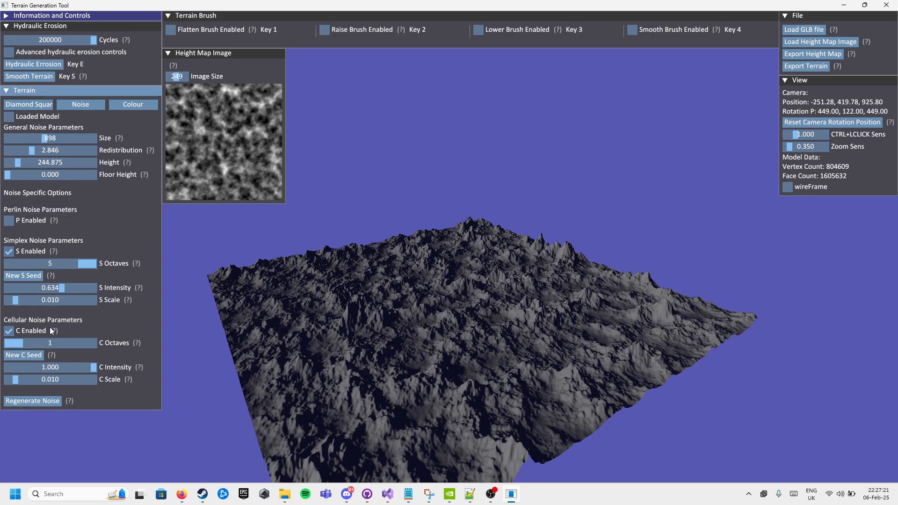
drag(61, 290, 137, 271)
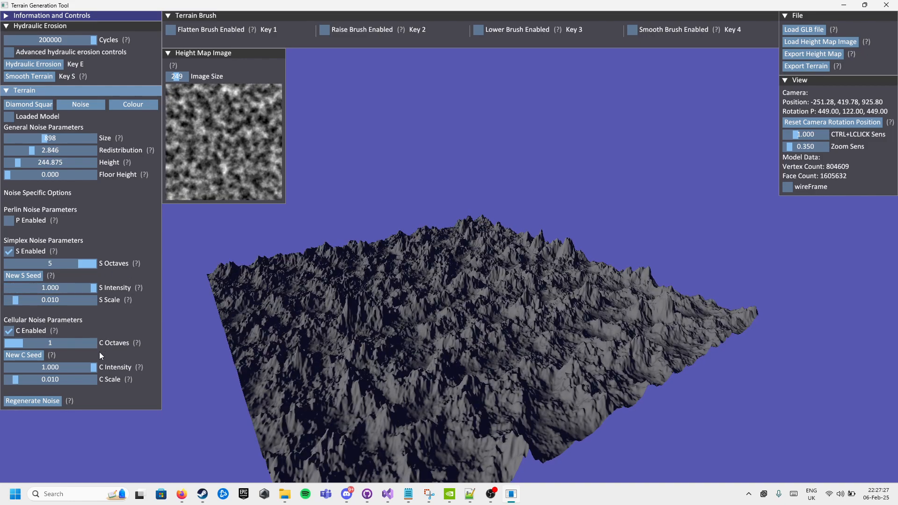
drag(96, 368, 154, 365)
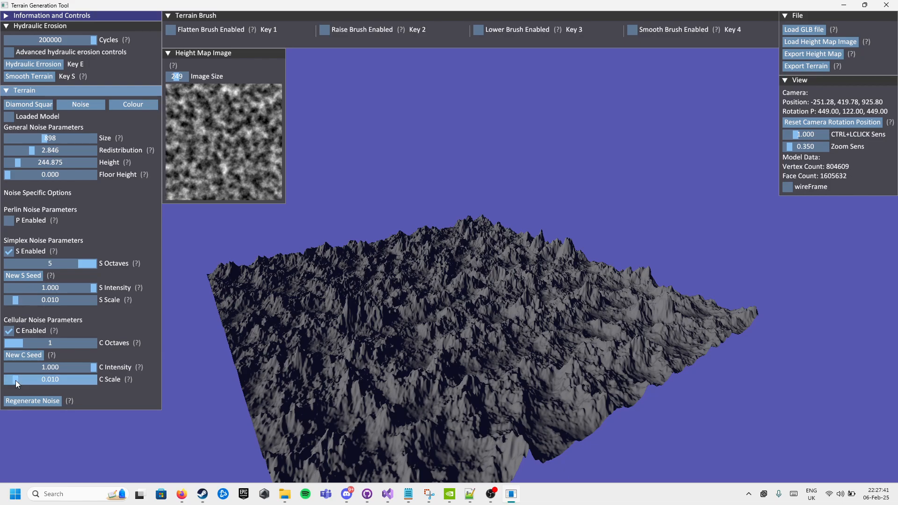
Step: Set both the Cellular noise scale and the Simplex noise scale to 0.009
mouse_move(16, 381)
mouse_down()
mouse_move(65, 383)
mouse_move(14, 382)
mouse_up()
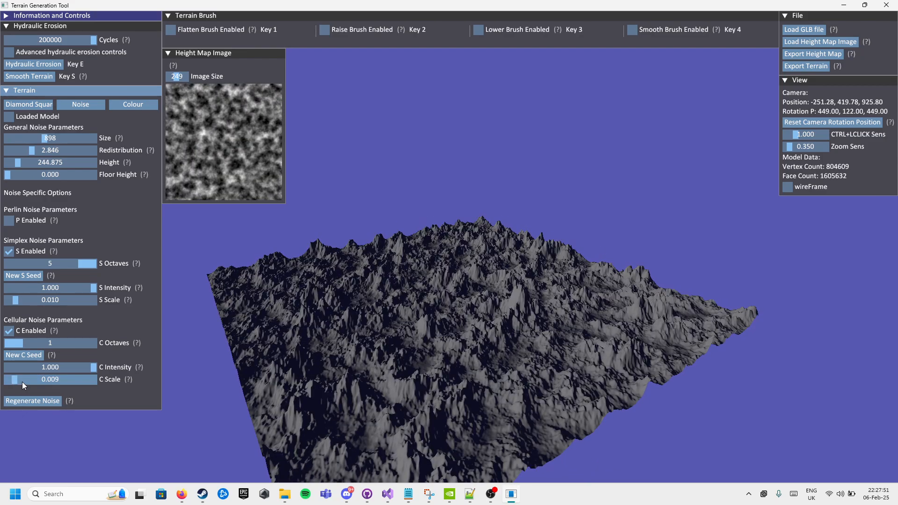
drag(18, 303, 16, 302)
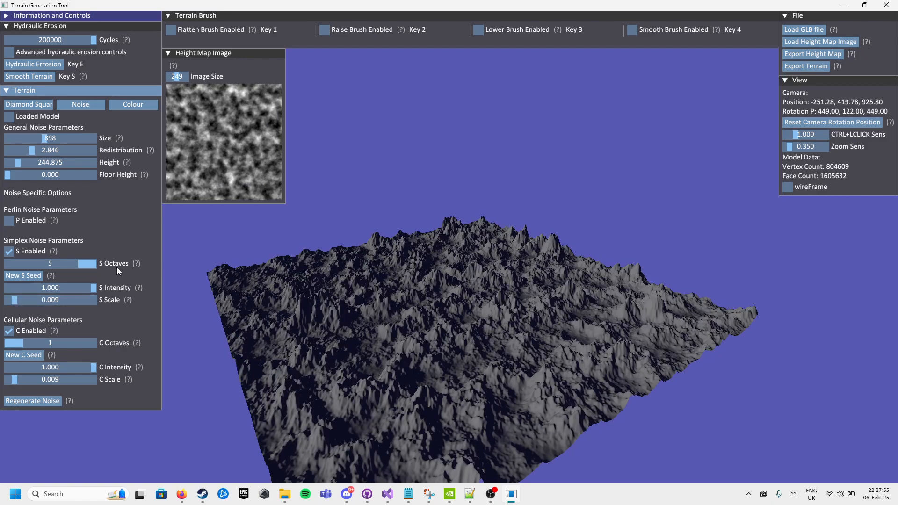
Step: Try exact Simplex intensity values such as 5 and 0, and set the intensity back to 1
ctrl+click(64, 288)
text(0)
key(BackSpace)
text(4)
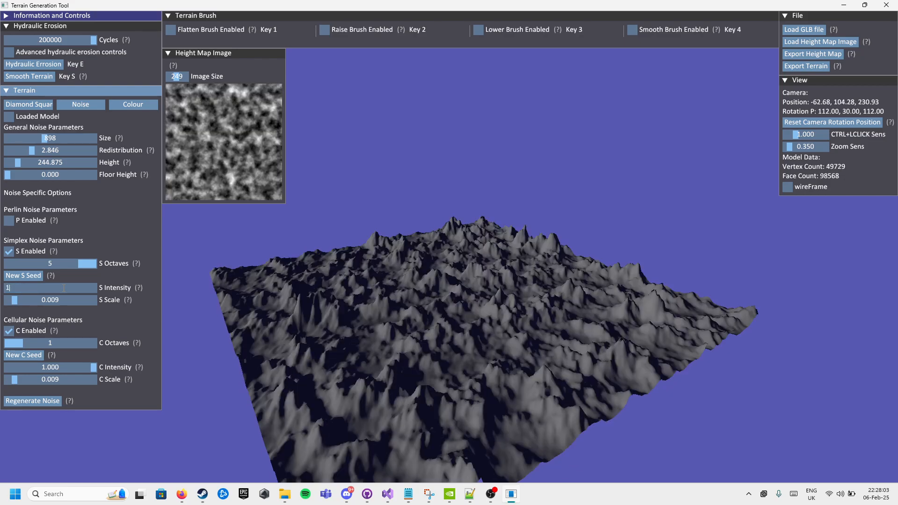
key(BackSpace)
text(5)
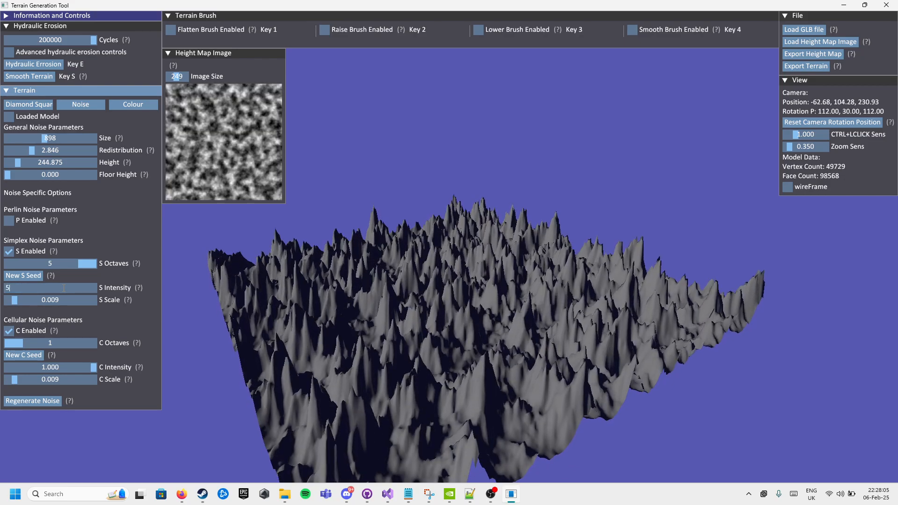
text(0)
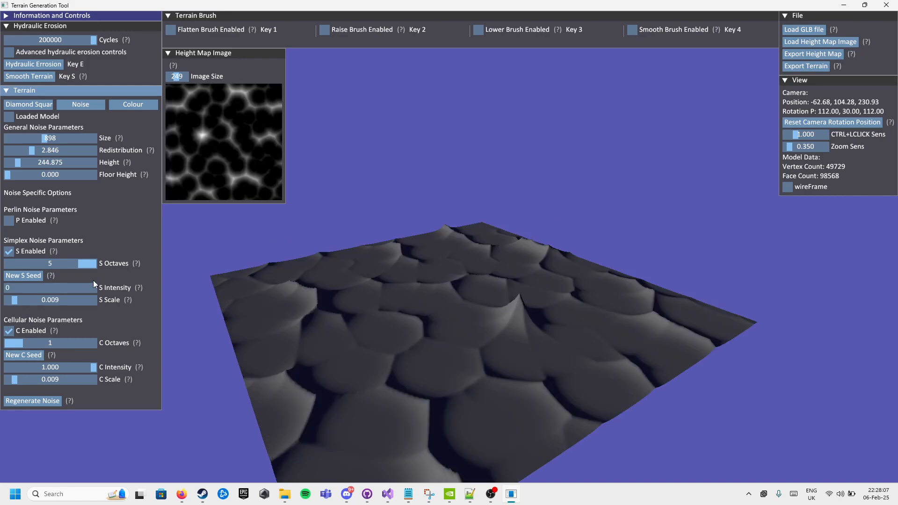
key(BackSpace)
text(1)
key(Return)
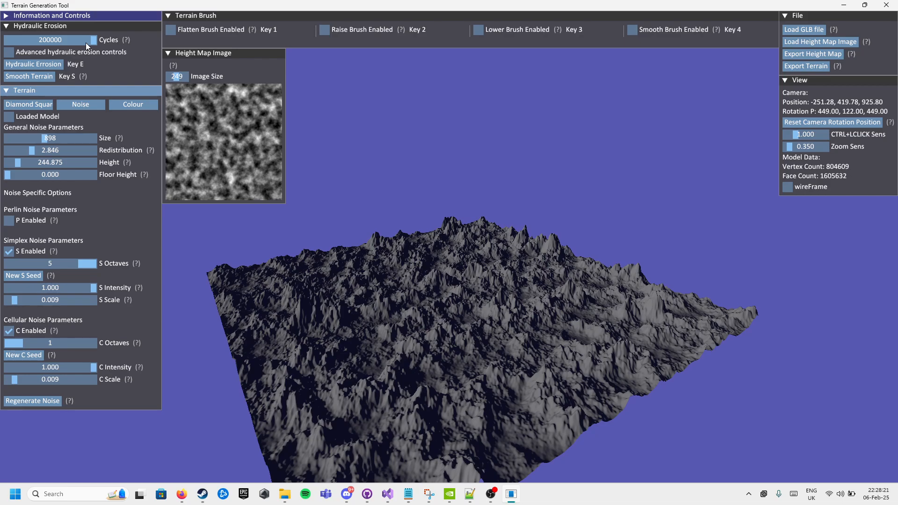
Step: Check the advanced hydraulic erosion parameters, and run hydraulic erosion on the terrain with 200000 cycles
click(13, 53)
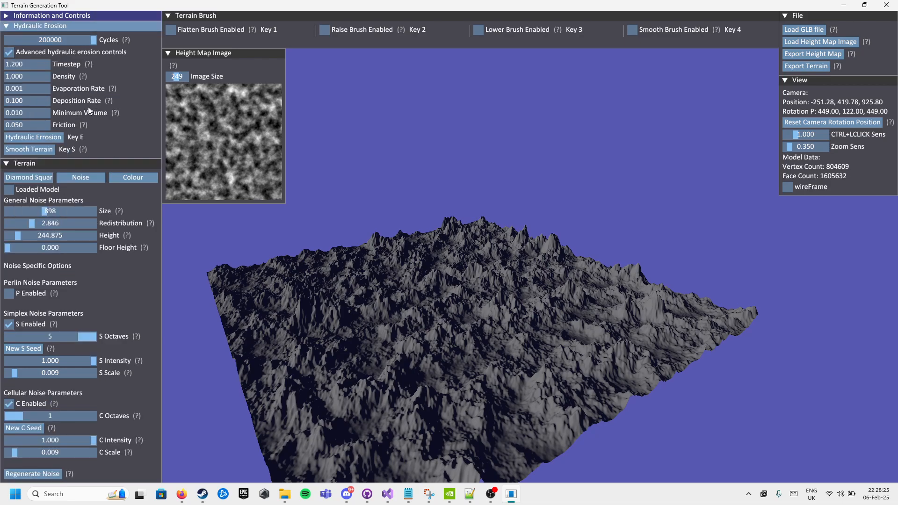
click(8, 52)
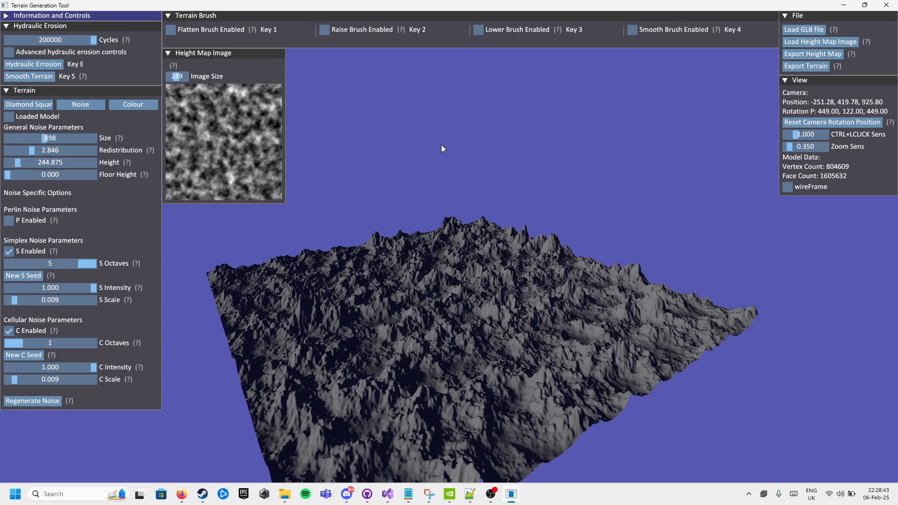
key(e)
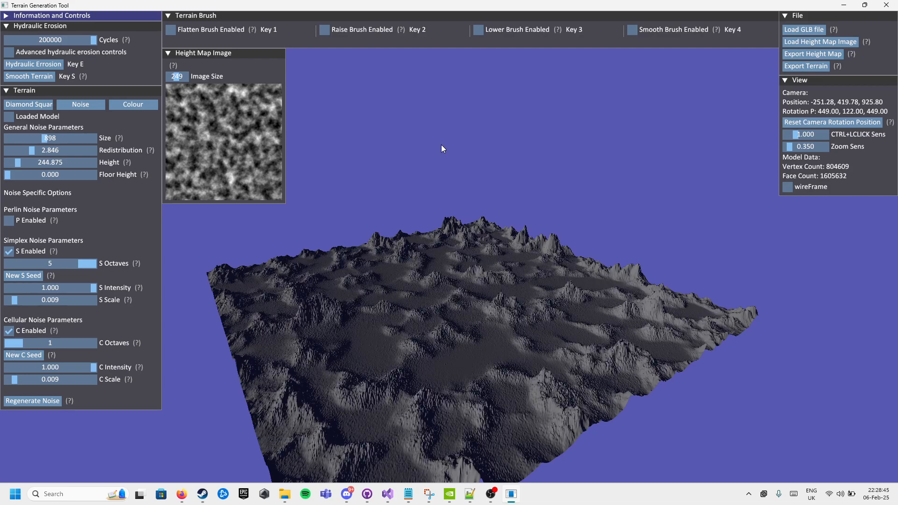
scroll(449, 246, up, 5)
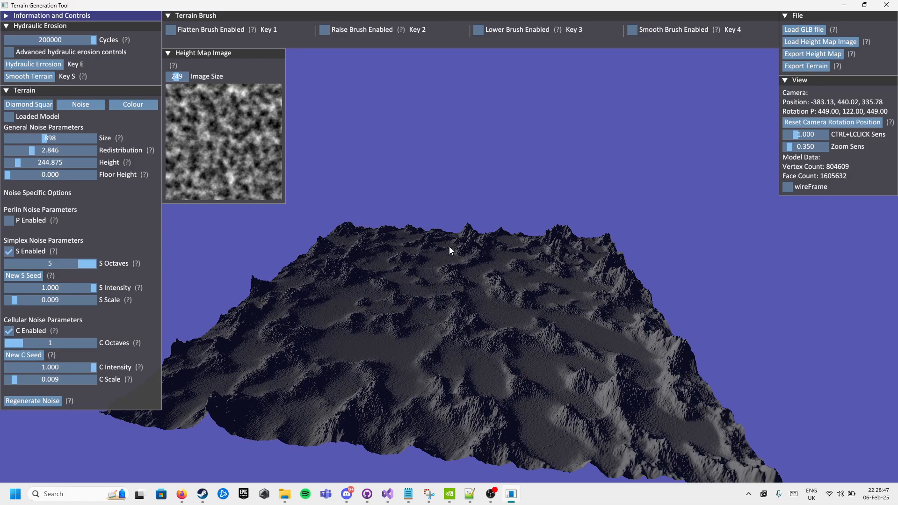
ctrl+drag(449, 246, 472, 253)
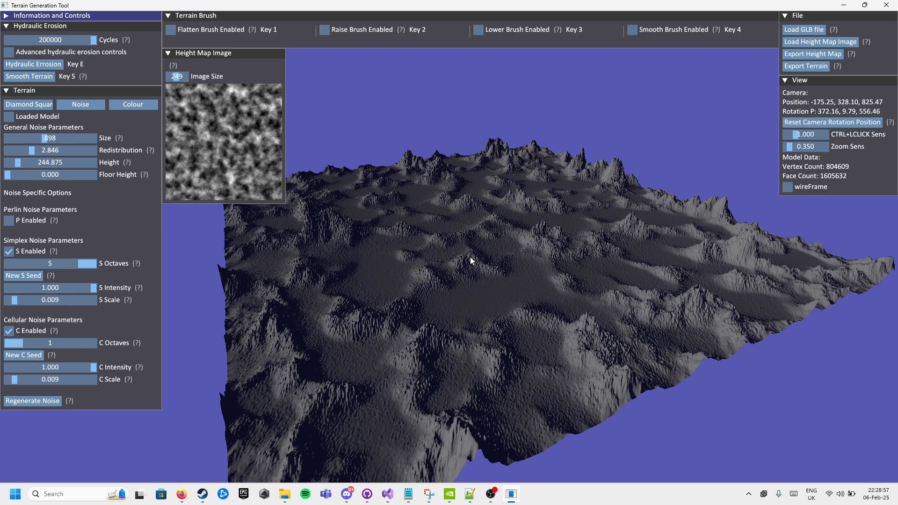
Step: Smooth the eroded terrain and inspect its surface more closely
key(e)
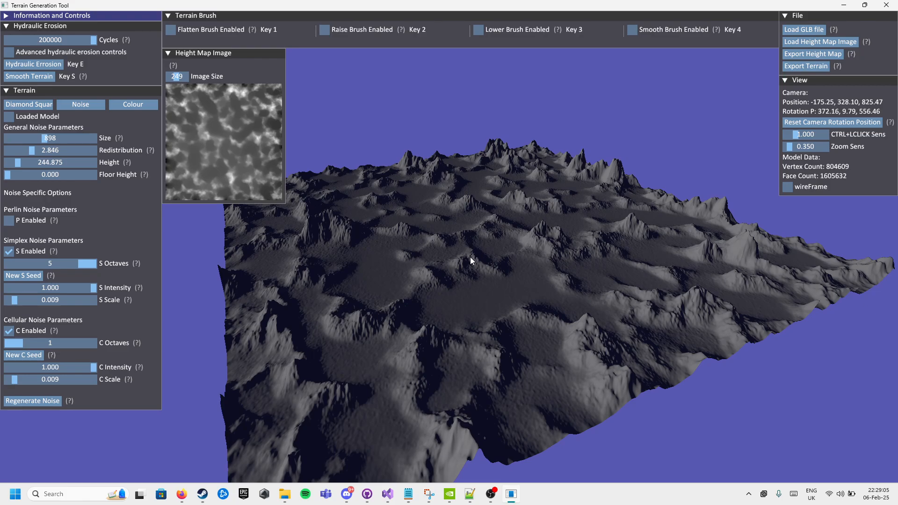
ctrl+drag(480, 257, 466, 252)
scroll(466, 251, up, 2)
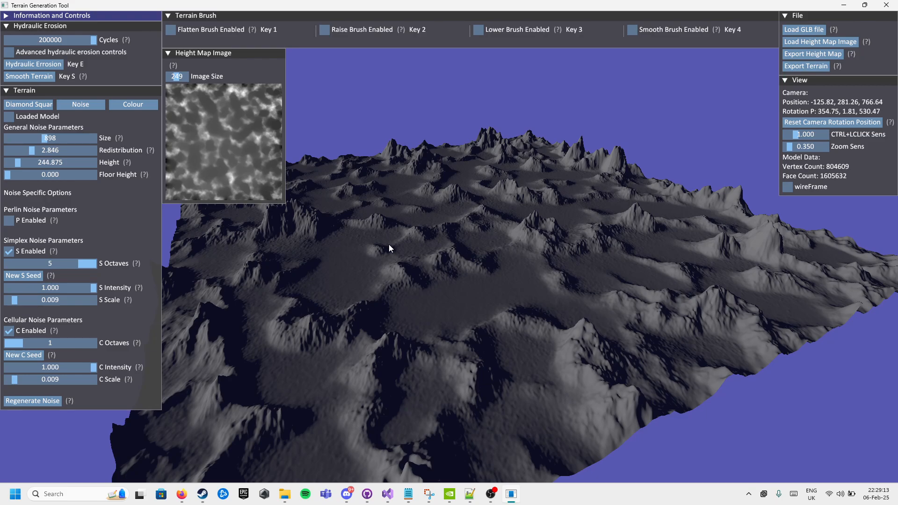
Step: Shrink the height map image to size 103 and flatten part of the central ridge with the Flatten brush at size 5
key(1)
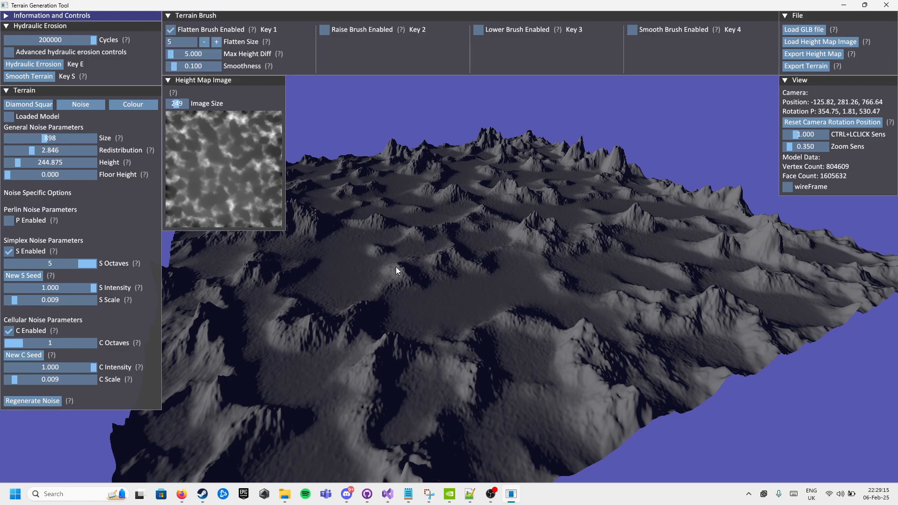
drag(176, 107, 172, 110)
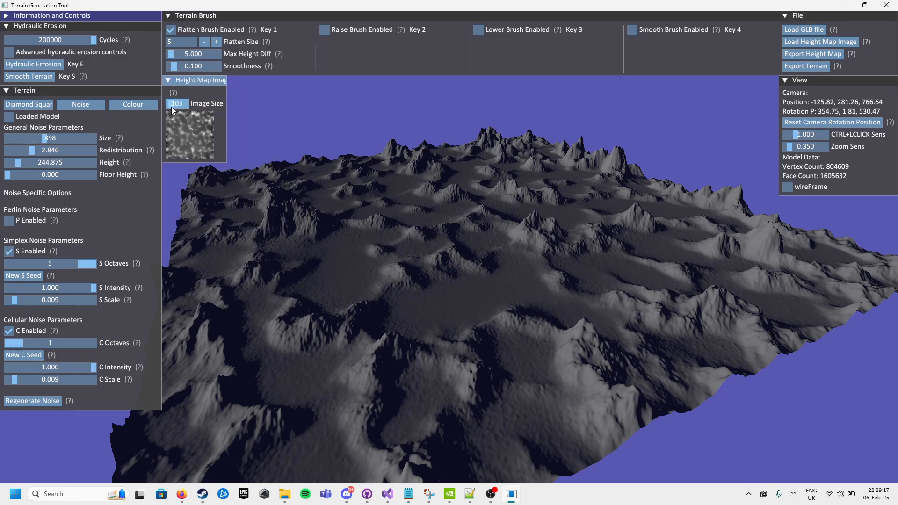
scroll(463, 246, up, 5)
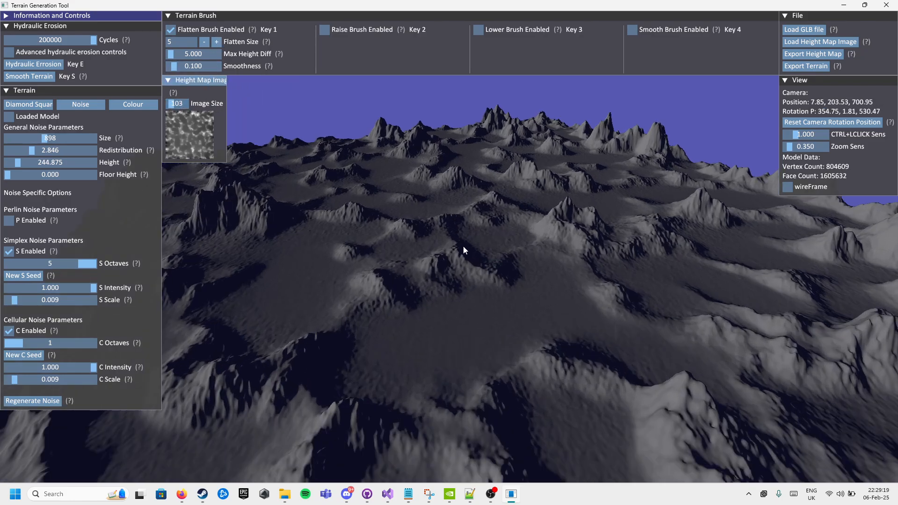
scroll(487, 308, up, 4)
click(541, 309)
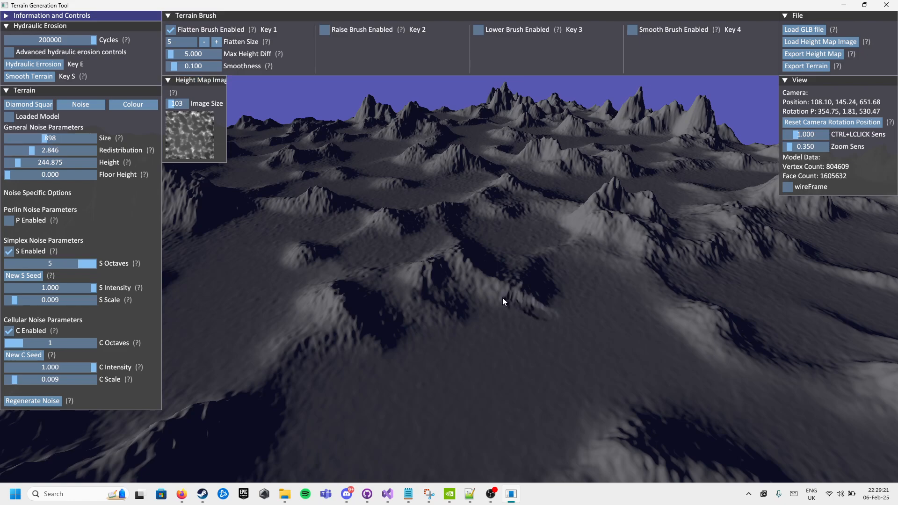
drag(506, 298, 434, 305)
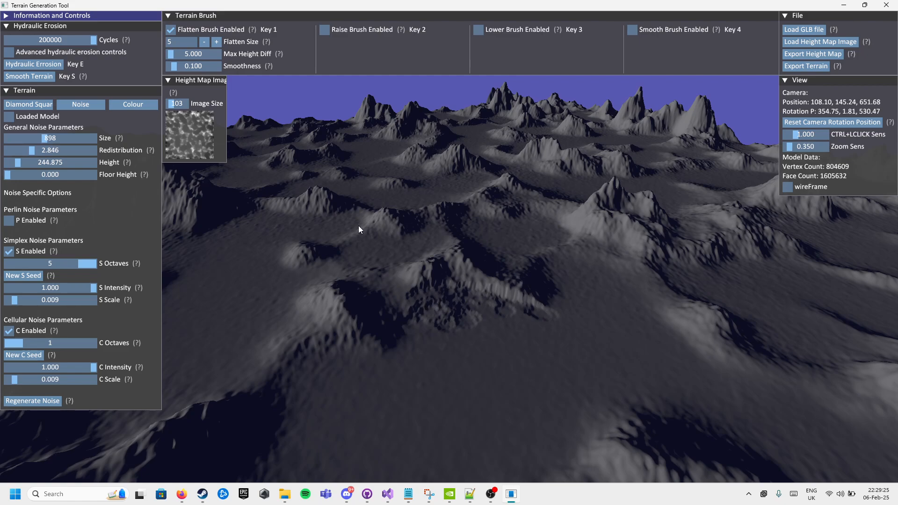
Step: Increase the Flatten brush size to 10 and flatten the ground beside the central ridge and the slope behind it
click(217, 42)
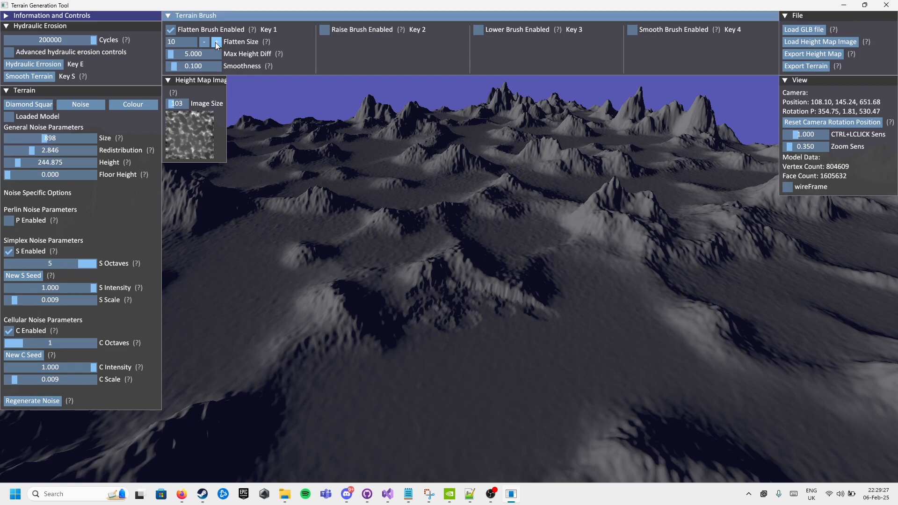
click(520, 327)
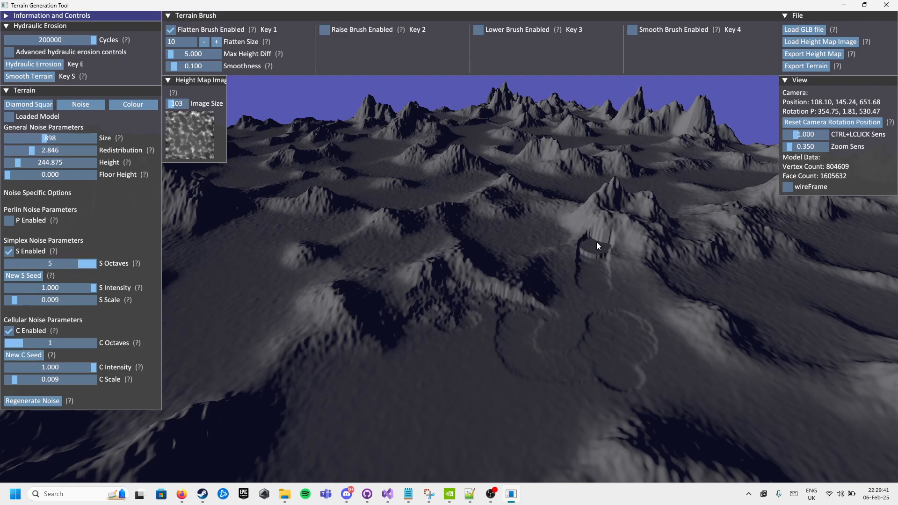
Step: Set the Flatten brush's Max Height Diff to 25.087 and flatten the slope at the foot of the peak behind the central ridge
click(176, 55)
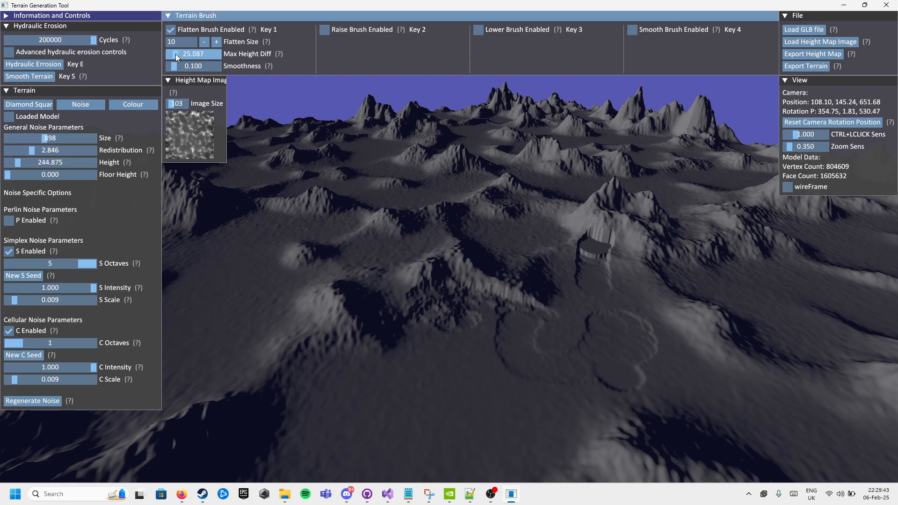
click(588, 243)
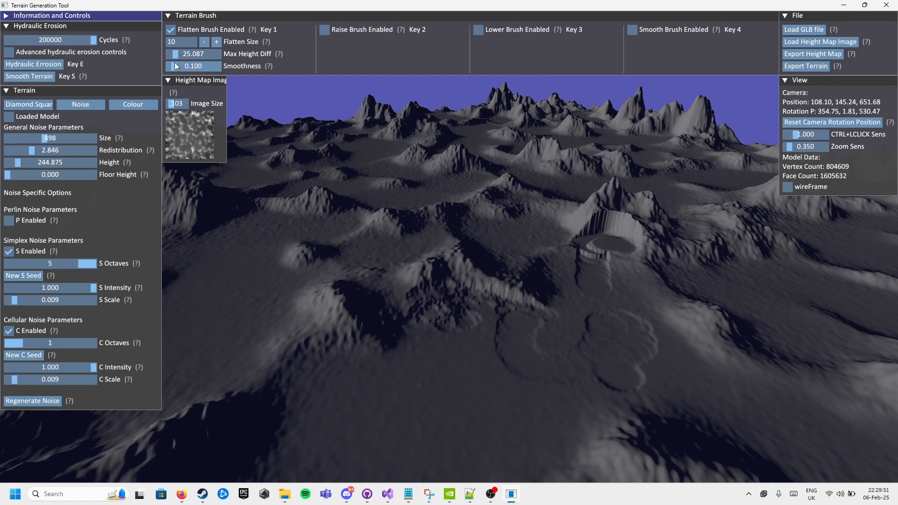
Step: Flatten the hill beside the central ridge at Smoothness 0.023, and a long strip across the ridge at Smoothness 1.000
drag(173, 66, 169, 65)
mouse_move(376, 335)
mouse_down()
mouse_move(341, 301)
mouse_move(331, 367)
mouse_move(355, 293)
mouse_move(367, 313)
mouse_up()
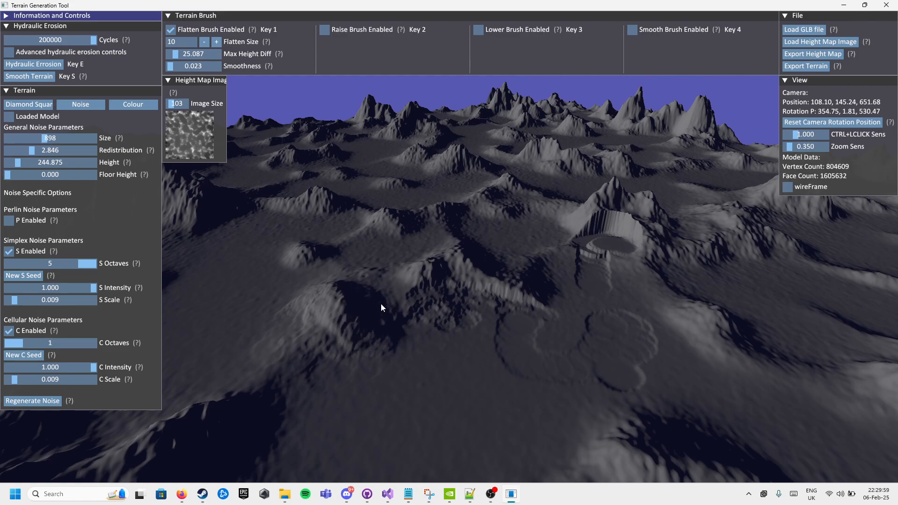
drag(178, 68, 237, 66)
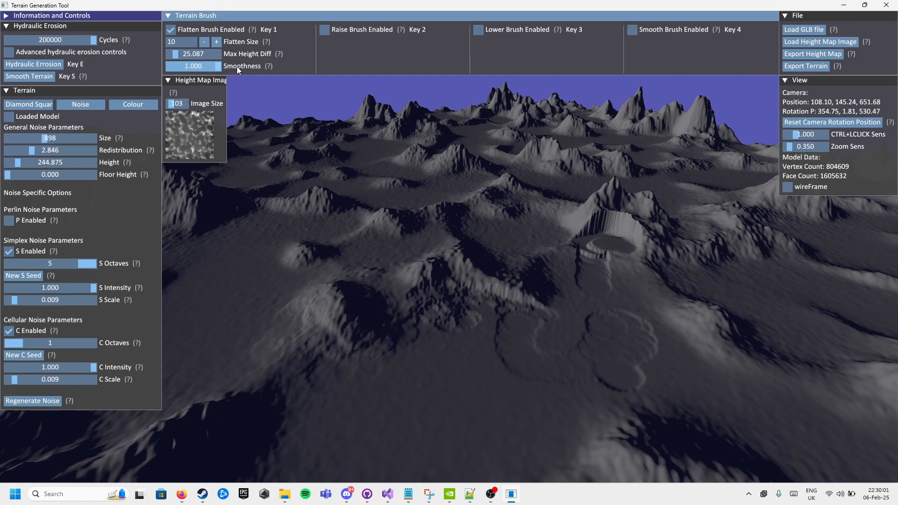
click(456, 376)
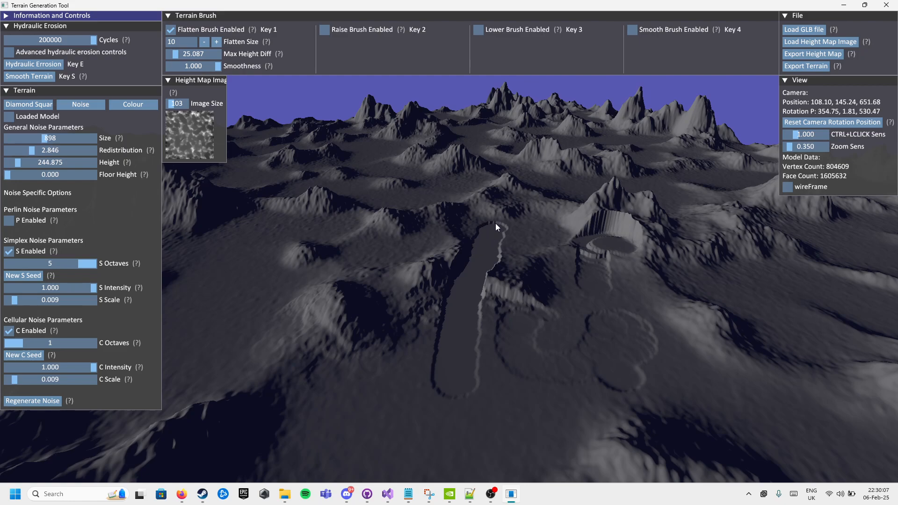
Step: Raise a curved bank around the flattened strip with the Raise brush at Raise Rate 0.100, and an arc of spikes beside it at 2.215
click(324, 31)
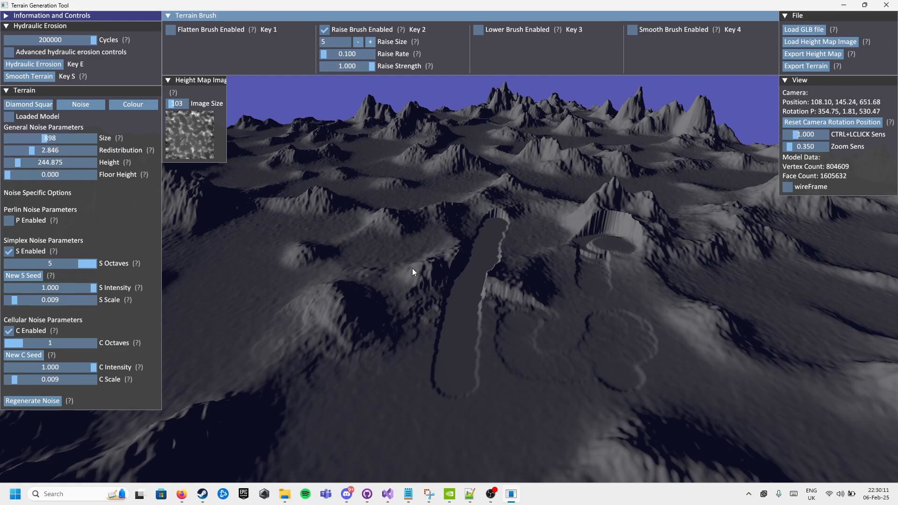
click(401, 318)
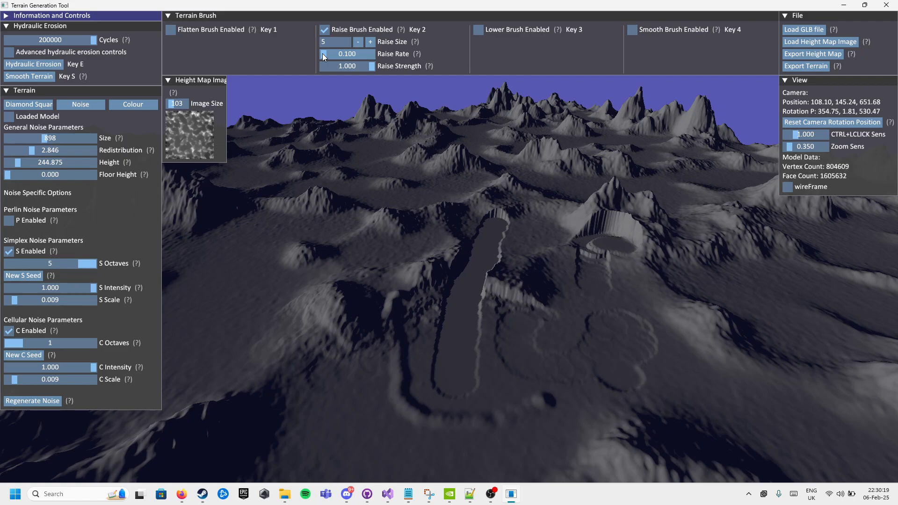
drag(322, 54, 333, 53)
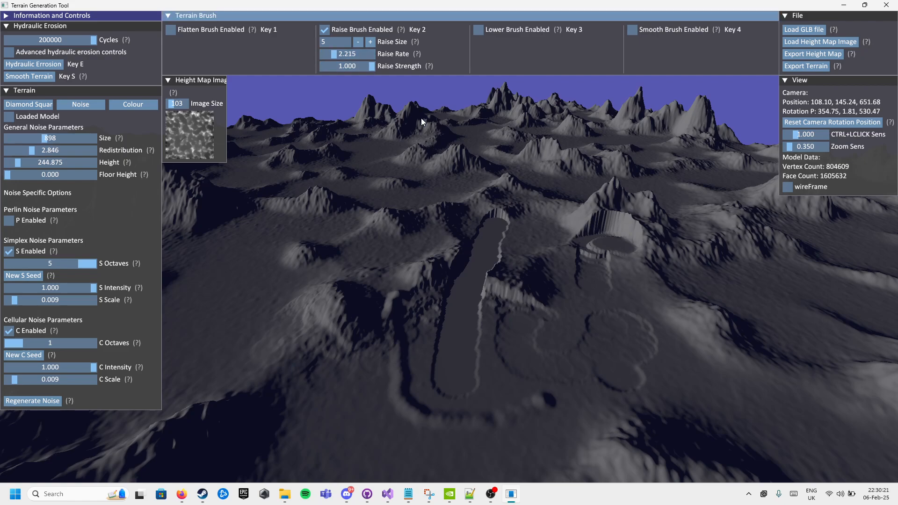
drag(569, 340, 597, 302)
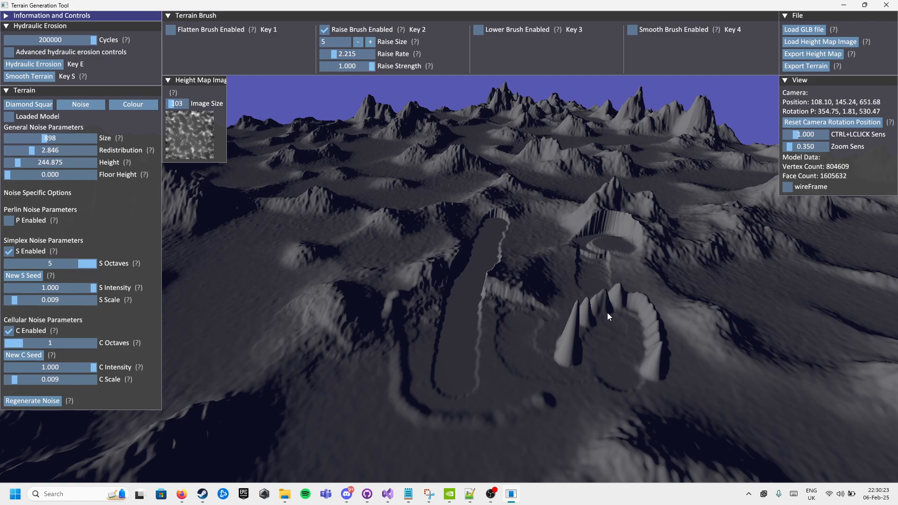
Step: Return the Raise Rate to 0.100, and raise a rough band at Raise Strength 0.010 and a separate mound at 1.000
drag(339, 49, 324, 55)
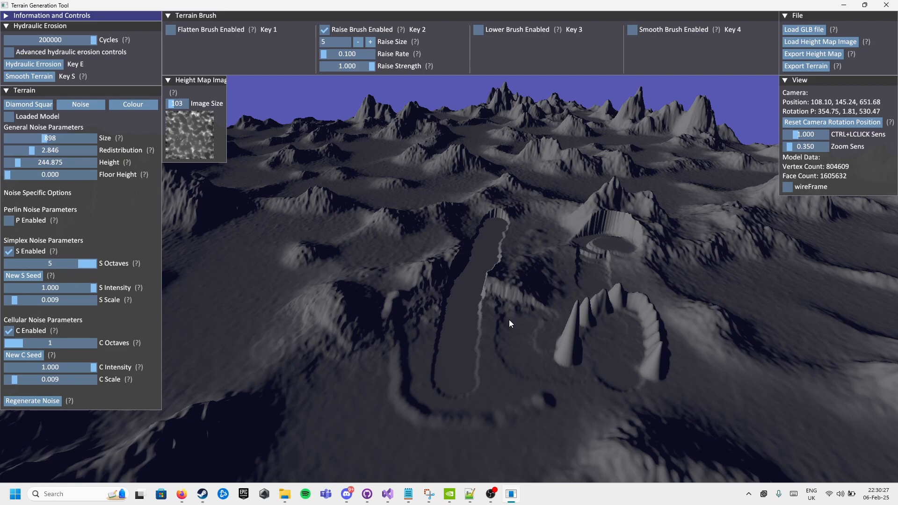
click(370, 66)
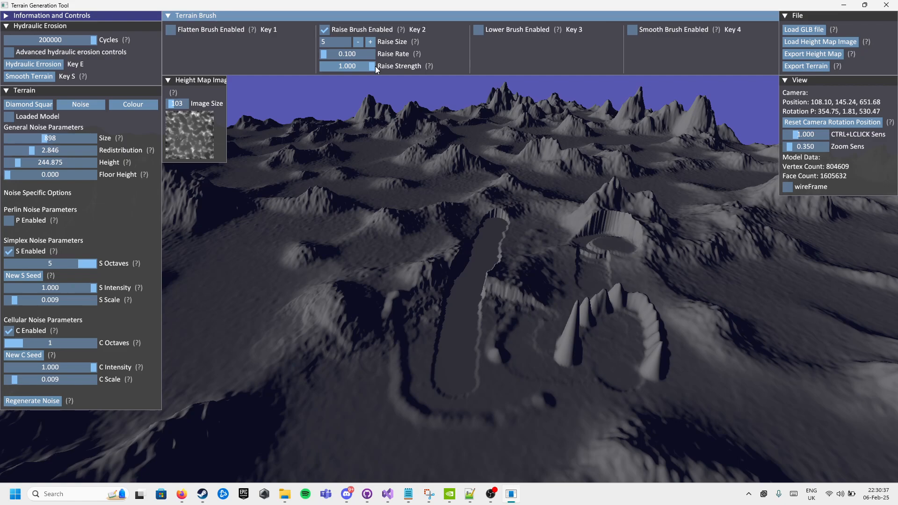
drag(375, 66, 318, 69)
drag(501, 388, 520, 389)
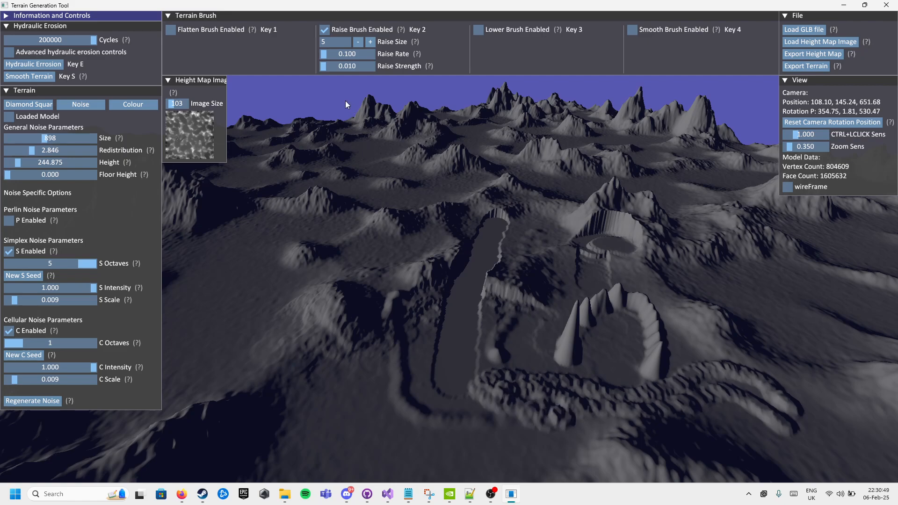
drag(320, 66, 446, 195)
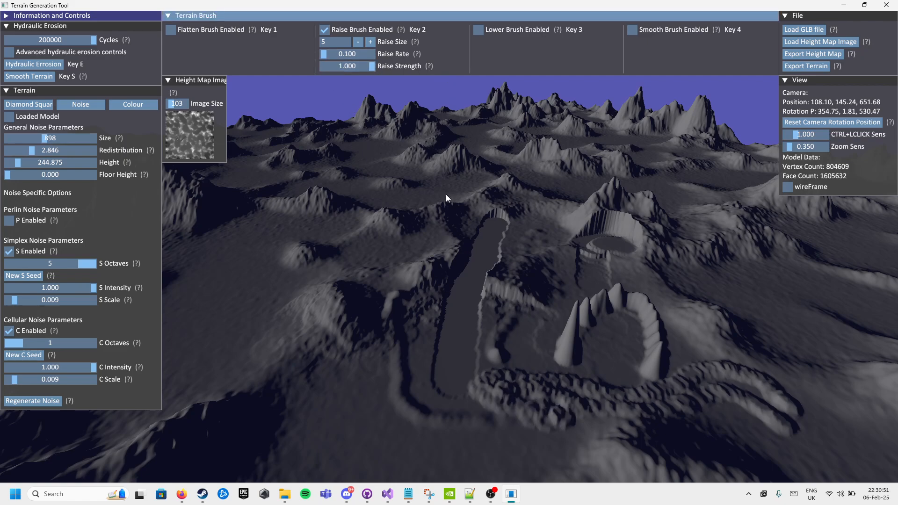
click(375, 413)
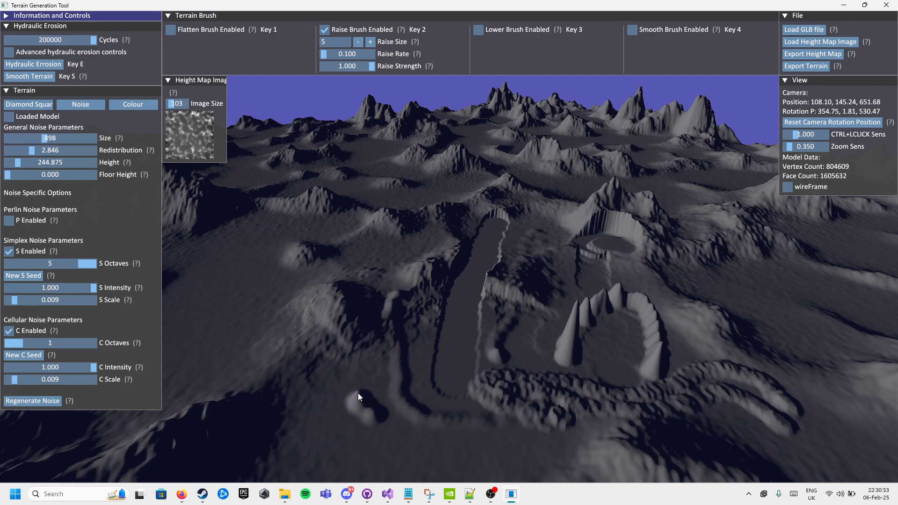
Step: Lower the ground beside the flattened strip with the Lower brush, and inside the strip at Lower Strength 0.067 with sizes 12 and 20
click(478, 30)
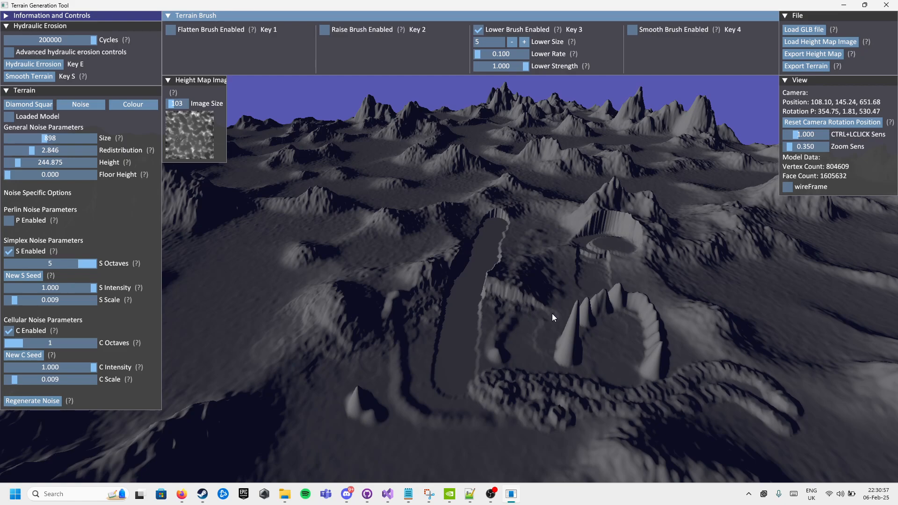
click(523, 333)
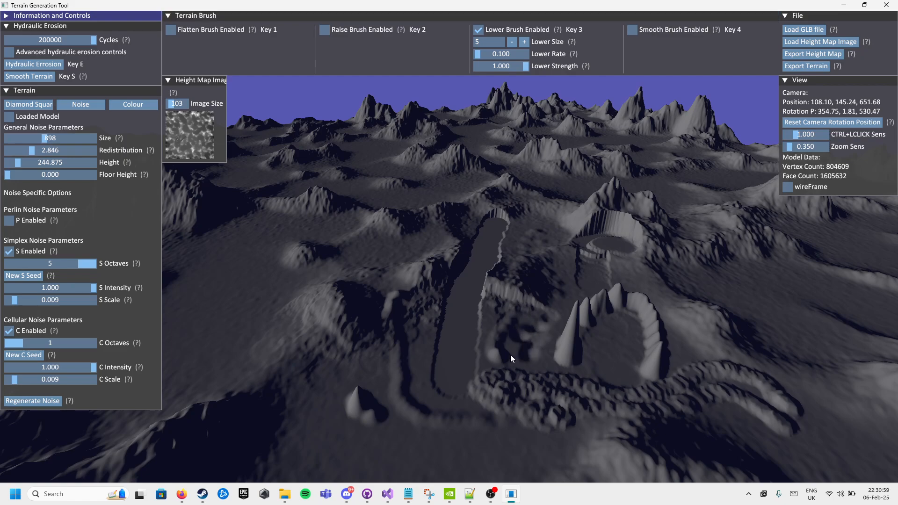
click(523, 66)
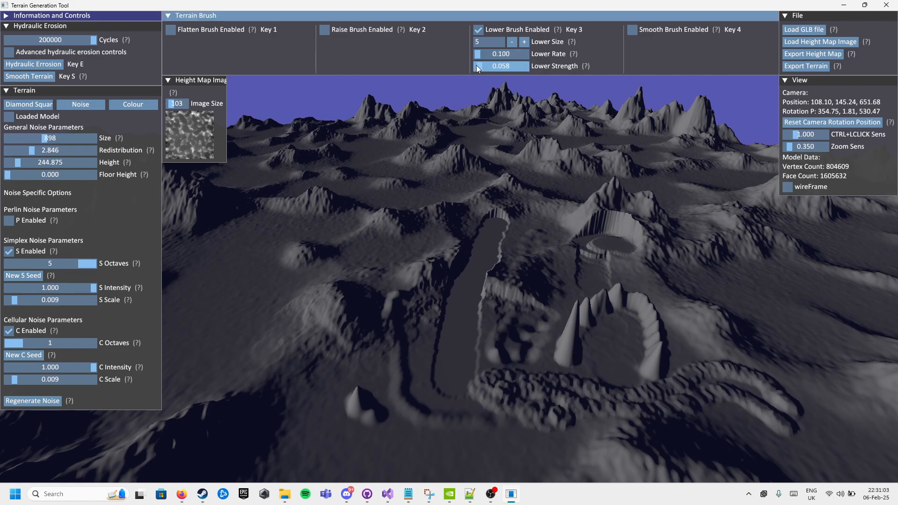
drag(476, 66, 477, 65)
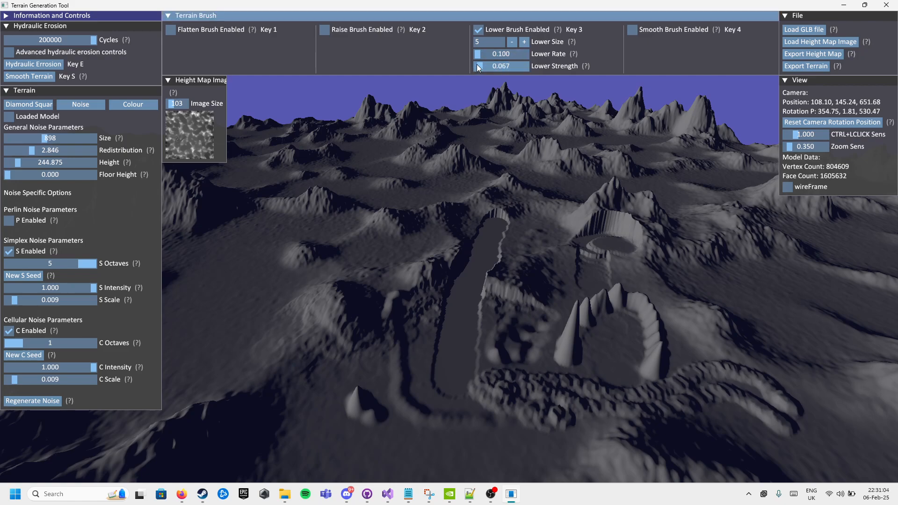
click(523, 42)
click(472, 249)
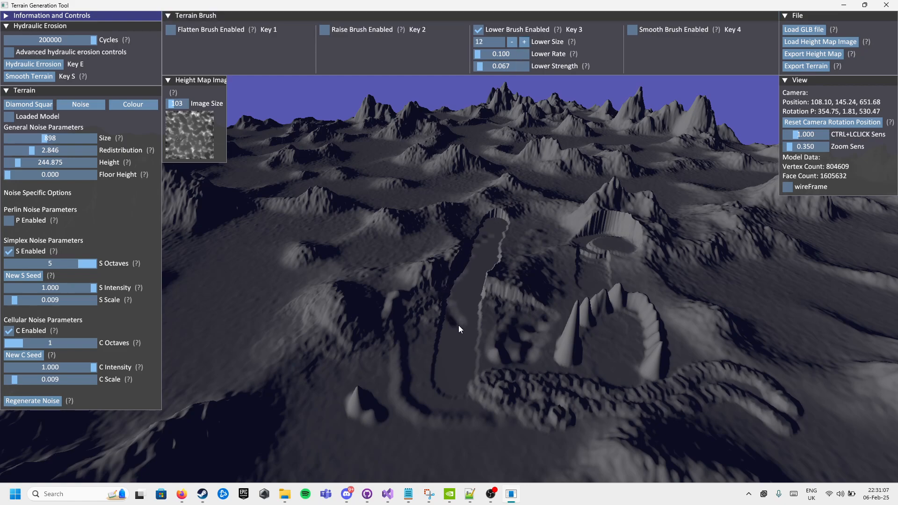
click(524, 43)
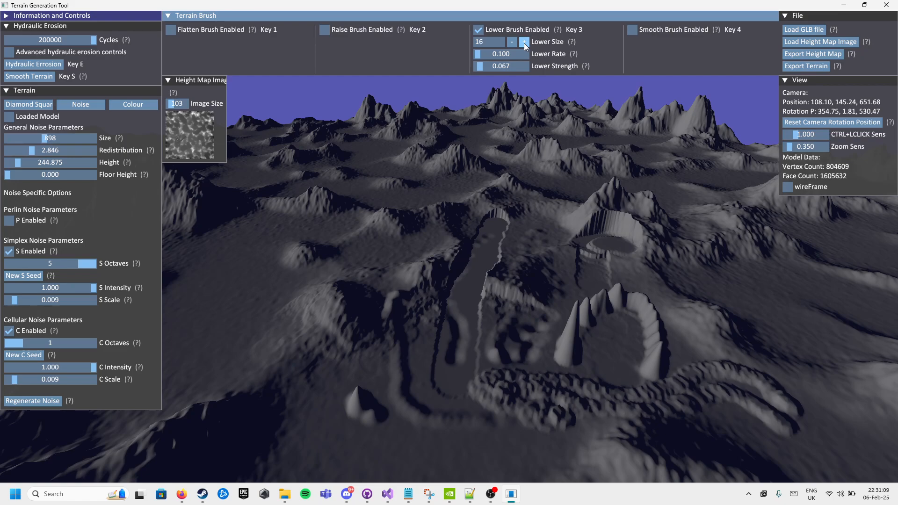
click(504, 273)
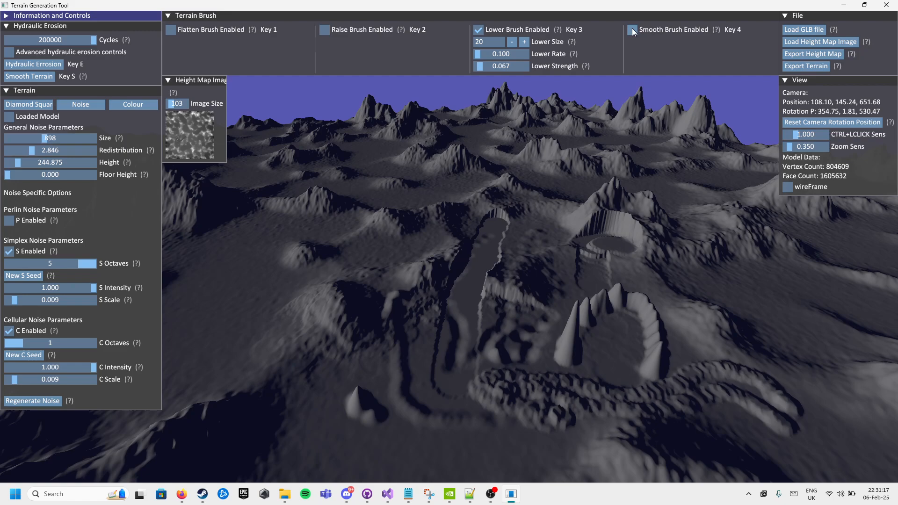
Step: Enable the Smooth brush and smooth the ridges beyond the flattened strip at Smooth Size 17 and Smooth Rate 0.081
click(382, 30)
click(491, 31)
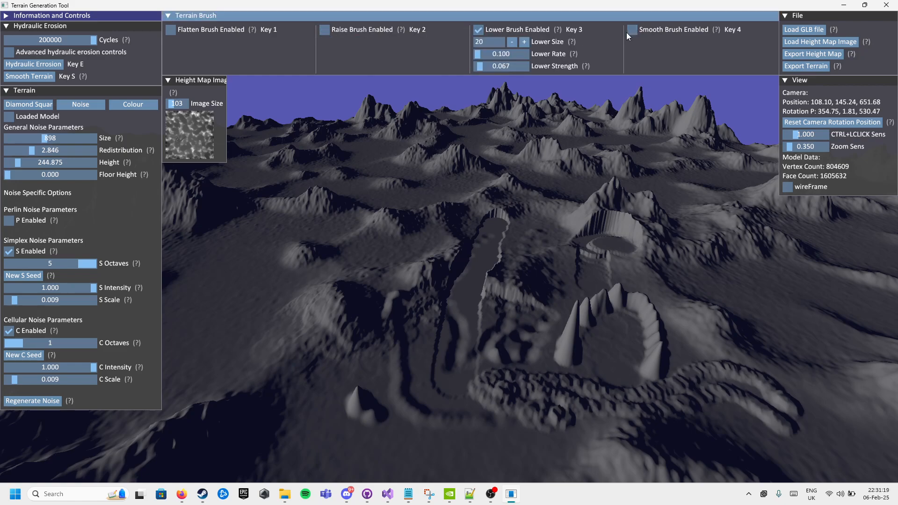
click(661, 29)
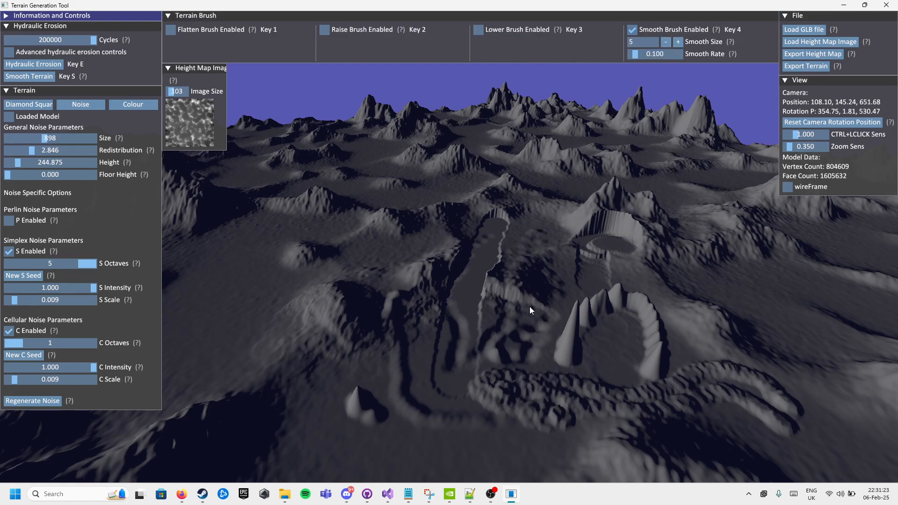
ctrl+drag(530, 307, 450, 247)
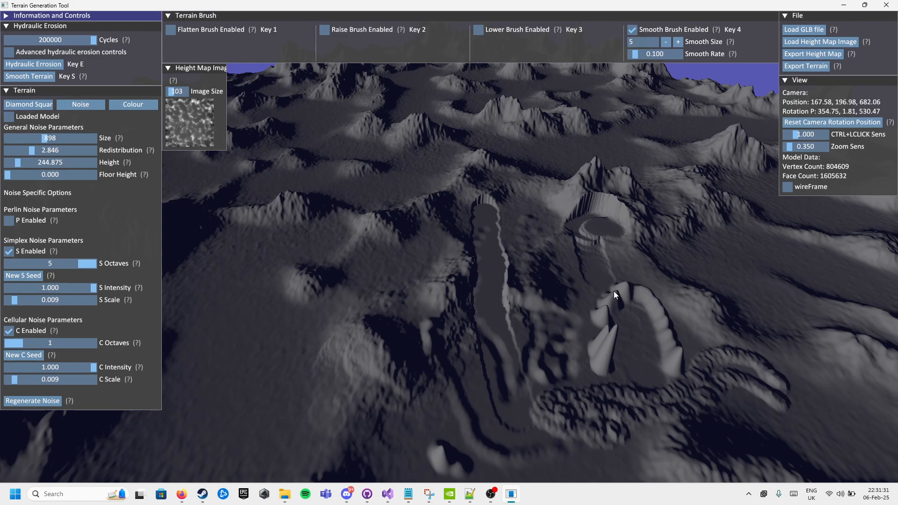
click(678, 42)
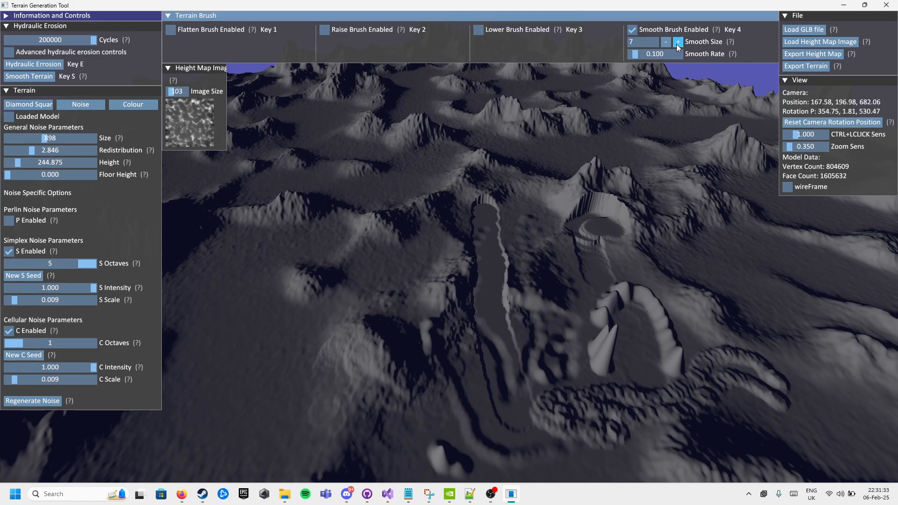
click(405, 248)
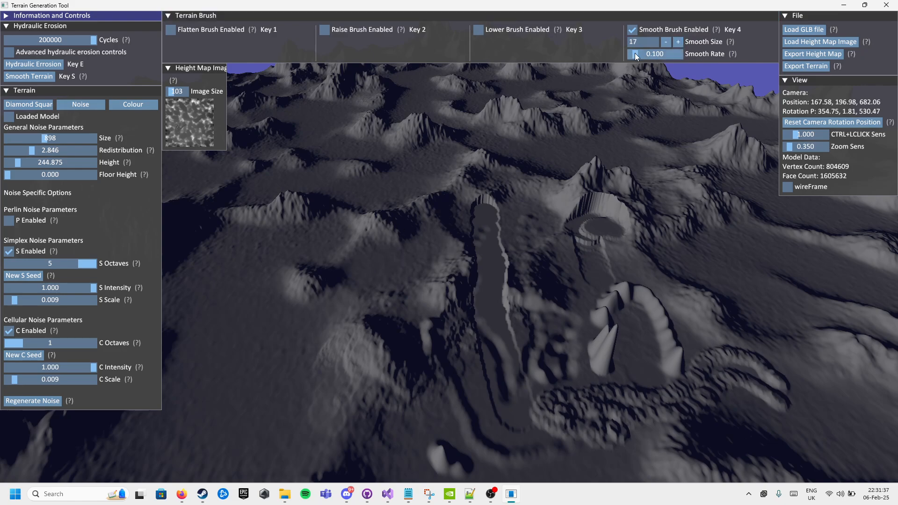
drag(636, 53, 633, 52)
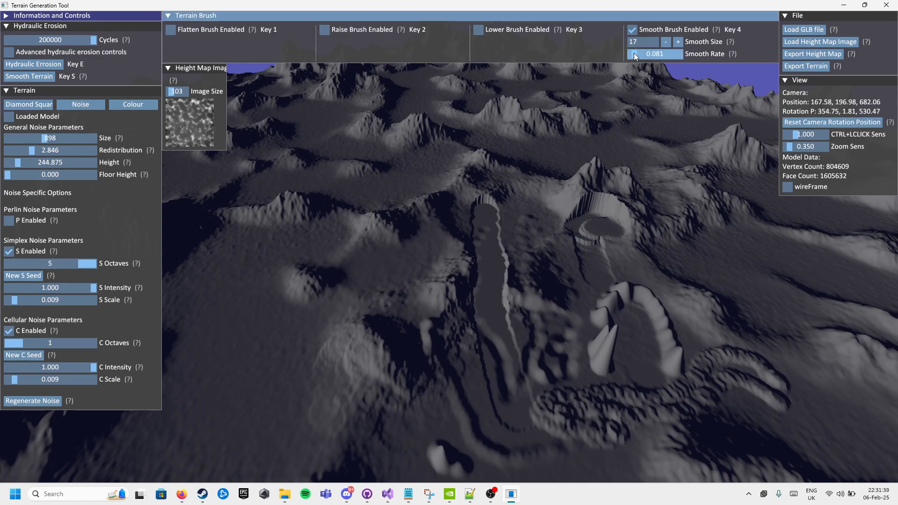
click(359, 243)
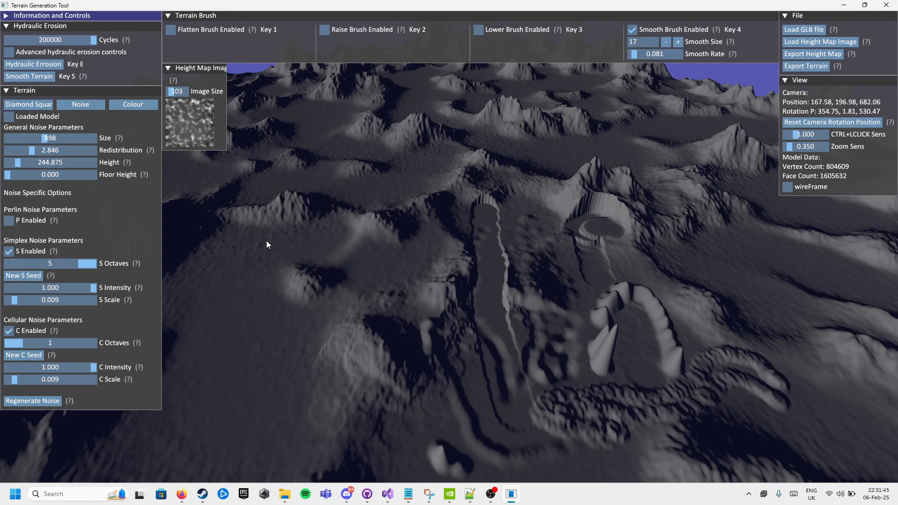
Step: Set the Smooth Rate to 1.000 and smooth the same distant ridges more strongly
drag(636, 54, 683, 54)
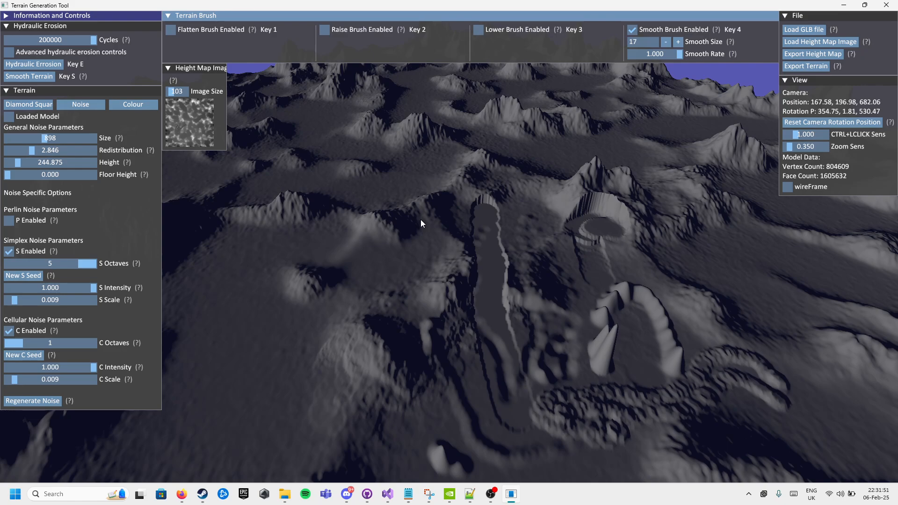
click(379, 230)
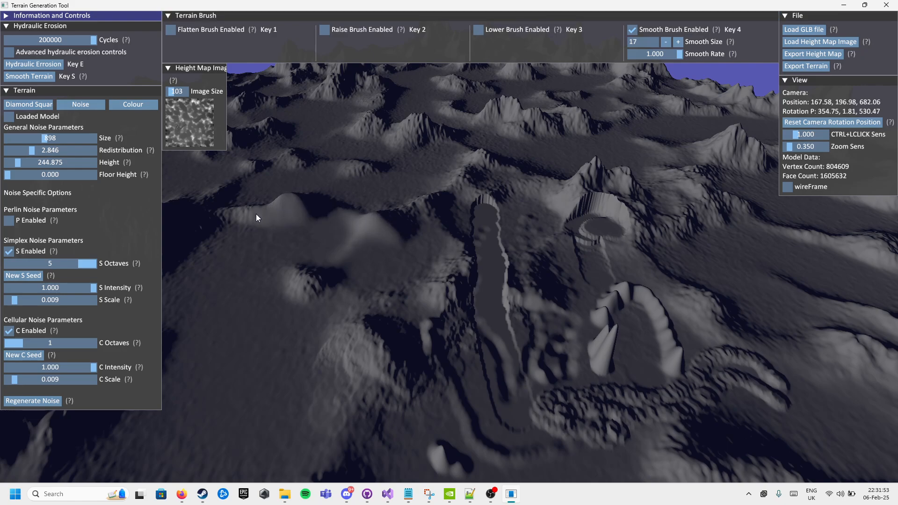
mouse_move(355, 268)
mouse_down()
mouse_move(281, 370)
mouse_move(433, 379)
mouse_move(298, 370)
mouse_move(562, 244)
mouse_move(571, 350)
mouse_move(653, 358)
mouse_up()
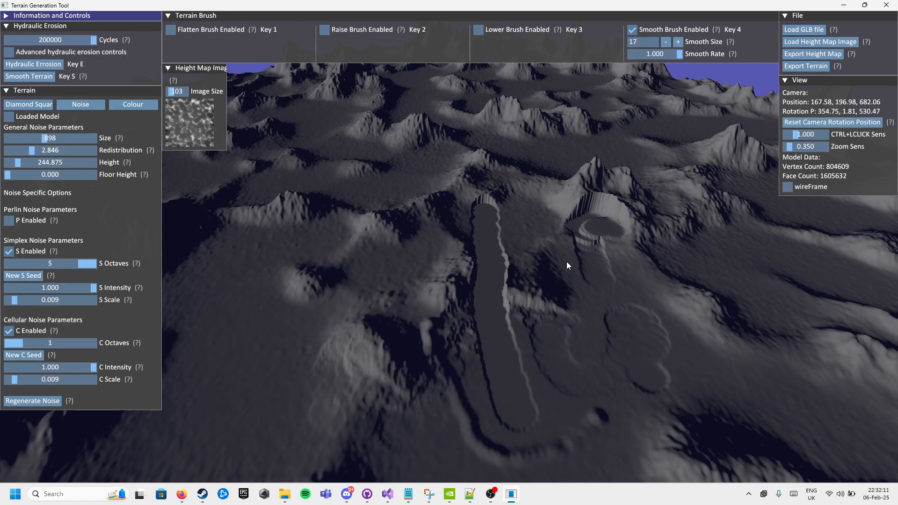
Step: Undo all the flatten, raise, lower and smooth brush strokes made on the terrain
key(ctrl+z)
key(ctrl+z)
key(ctrl+z)
mouse_move(567, 262)
ctrl+mouse_down()
mouse_move(450, 247)
mouse_move(431, 256)
ctrl+mouse_up()
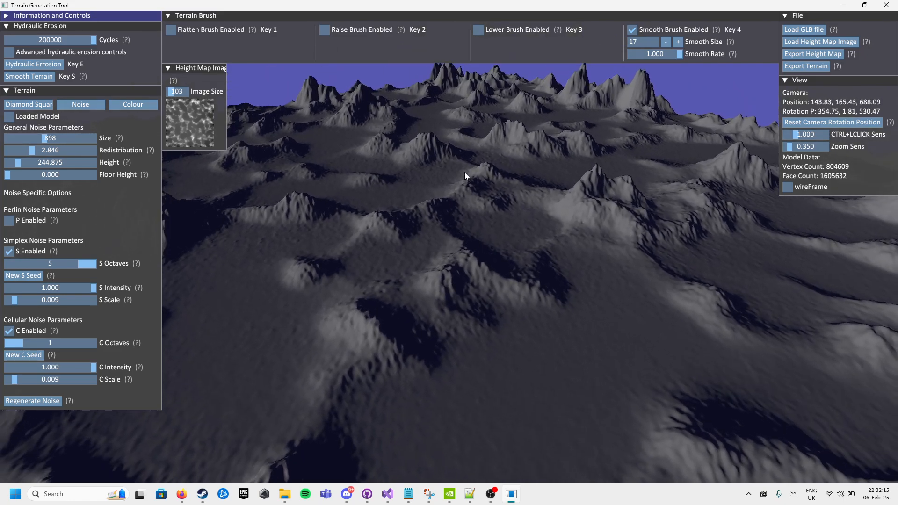
Step: Enable the Colour brush at size 5 and paint spots around the central ridge with #33664D and the brighter green #31C078
key(5)
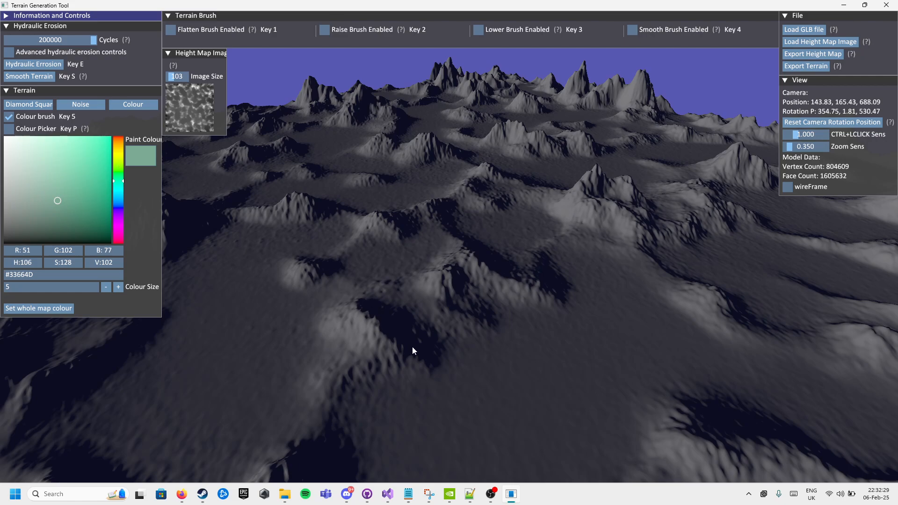
drag(413, 350, 556, 330)
drag(78, 178, 84, 162)
mouse_move(454, 238)
mouse_down()
mouse_move(534, 225)
mouse_move(498, 257)
mouse_up()
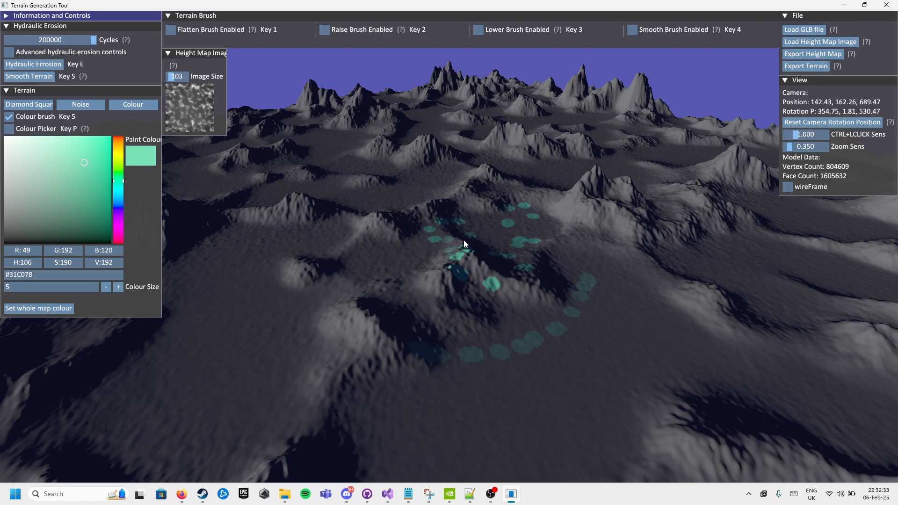
Step: Set the paint colour to yellow #D8FF00 and paint a band behind the central ridge
drag(104, 148, 112, 136)
drag(121, 175, 126, 157)
drag(468, 244, 447, 236)
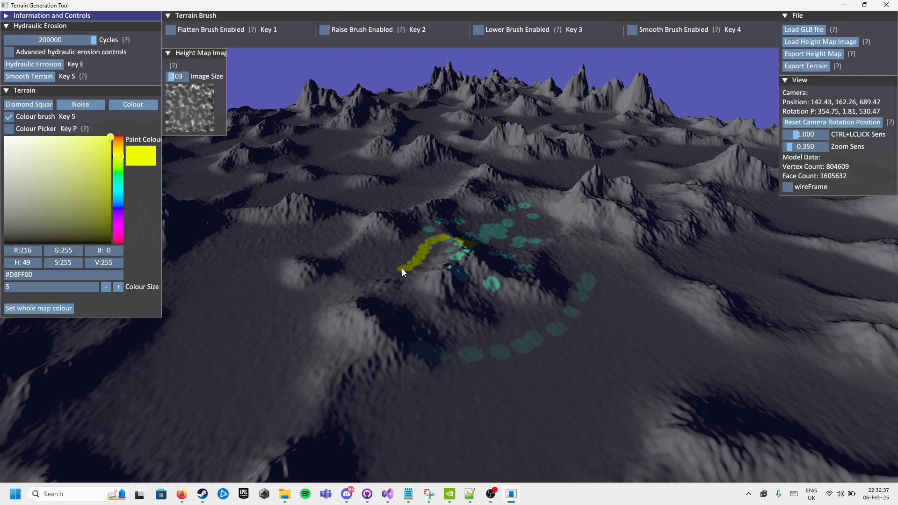
Step: Extend the yellow paint band around the front of the central ridge and out across the plain beside it
drag(545, 305, 663, 333)
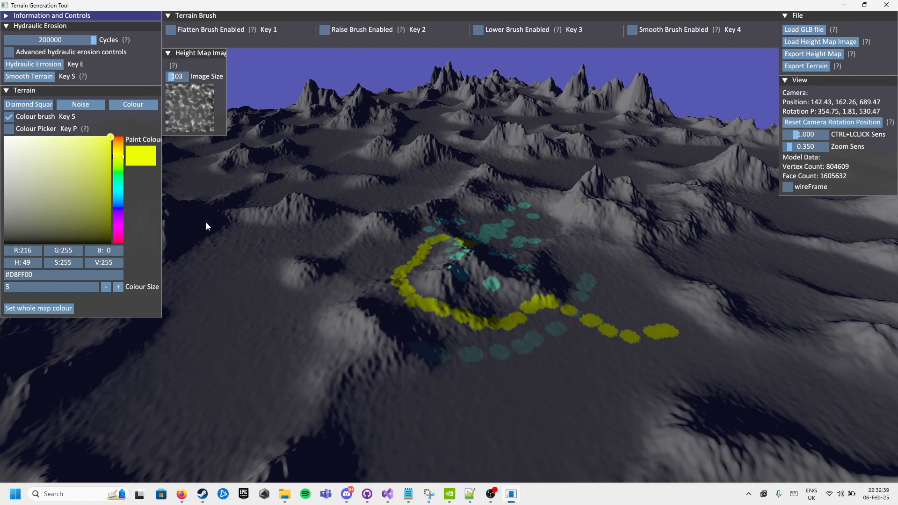
Step: Sample the green #33664D from a painted spot with the Colour Picker and brush a wide patch in front of the central ridge
click(10, 129)
click(65, 161)
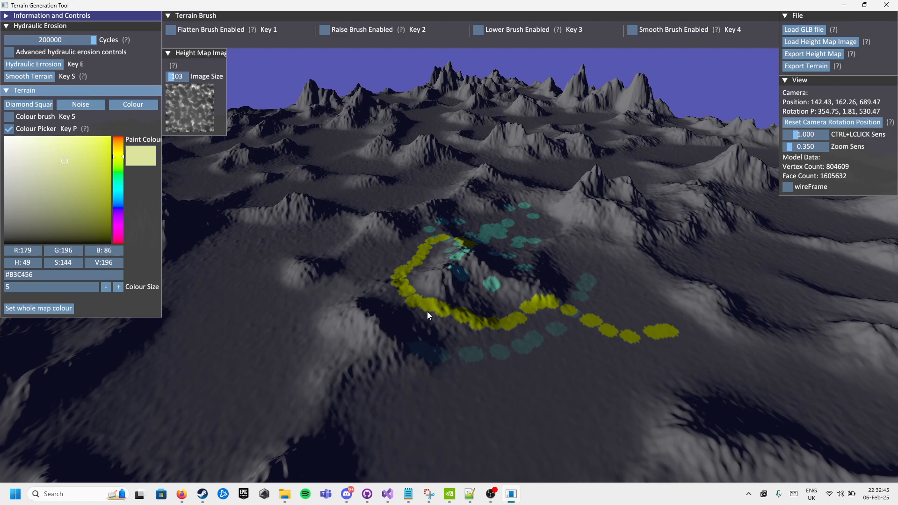
click(525, 347)
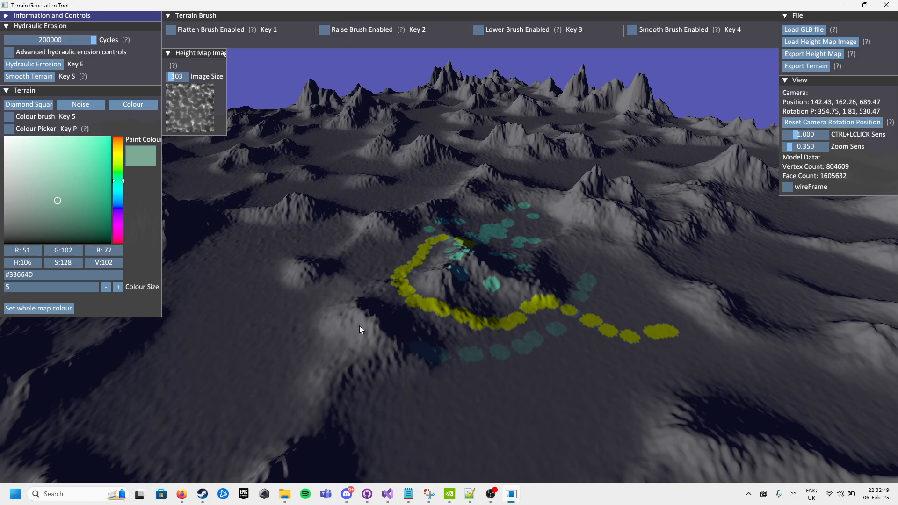
click(10, 118)
mouse_move(466, 381)
mouse_down()
mouse_move(596, 365)
mouse_move(497, 374)
mouse_move(544, 361)
mouse_move(548, 381)
mouse_move(486, 383)
mouse_up()
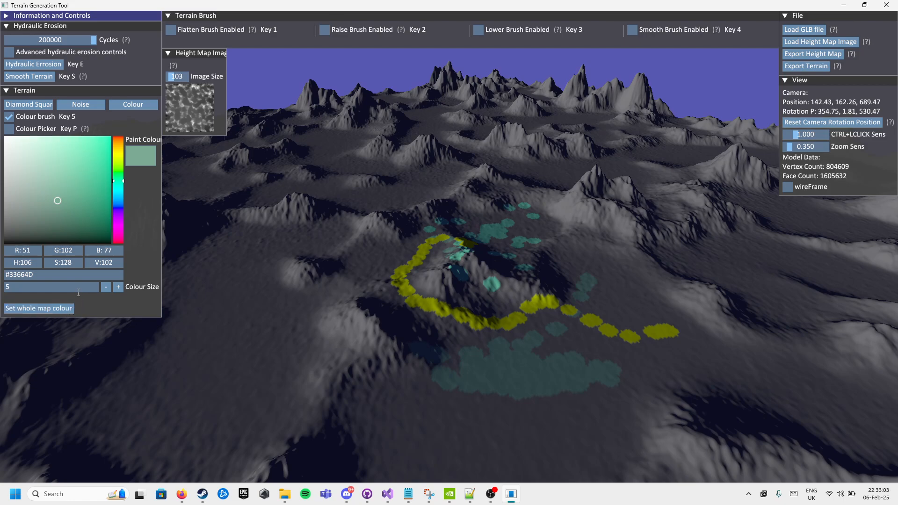
Step: Set the paint colour to dark green #001A05 and apply it to the whole map
drag(116, 195, 119, 174)
drag(86, 218, 120, 233)
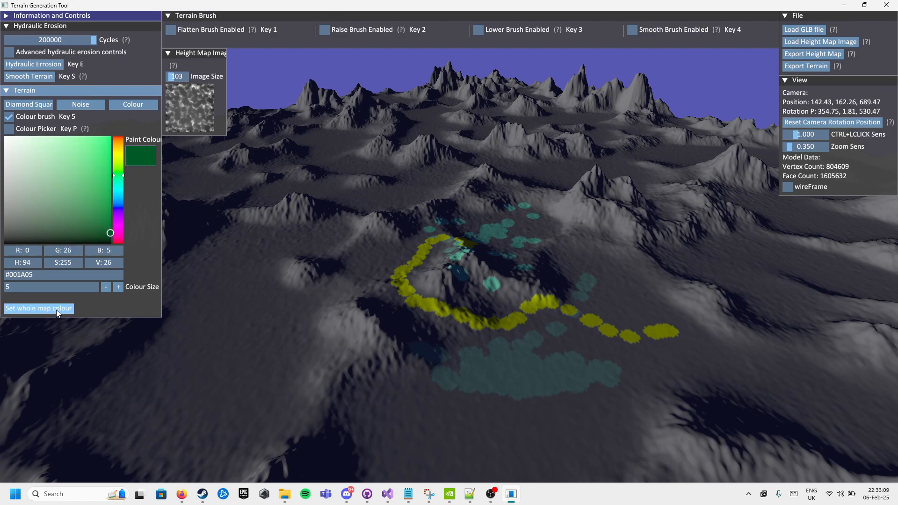
click(56, 310)
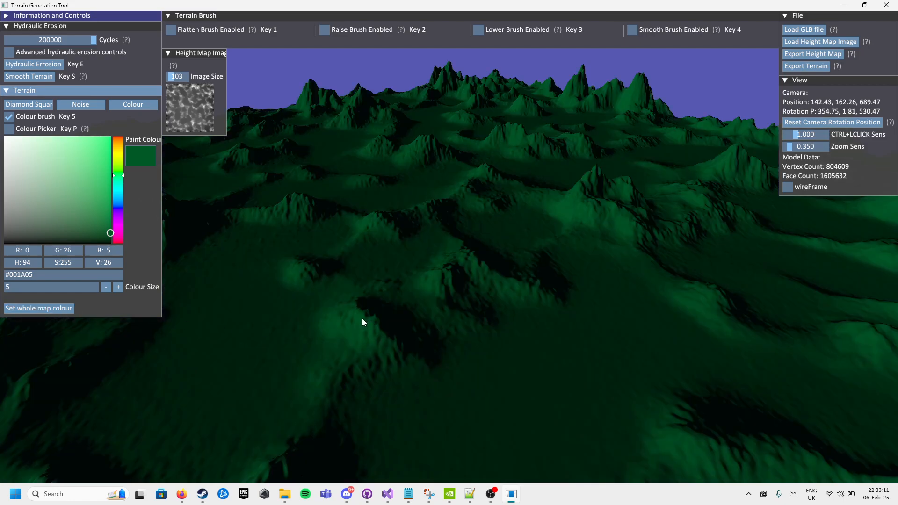
Step: Brush a curved trail beside the central ridge in #12C035 and paint the ridge and loops around it in red #C01212
click(101, 164)
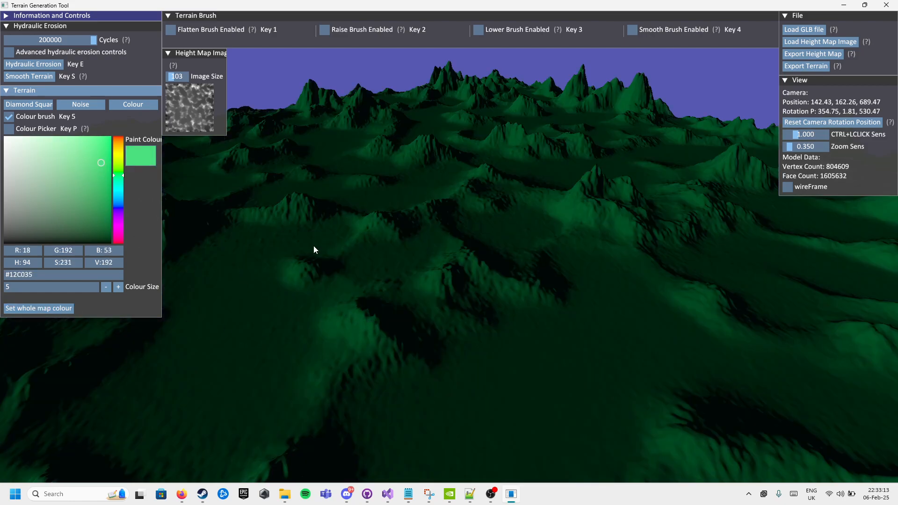
mouse_move(499, 364)
mouse_down()
mouse_move(518, 358)
mouse_move(575, 292)
mouse_move(495, 316)
mouse_up()
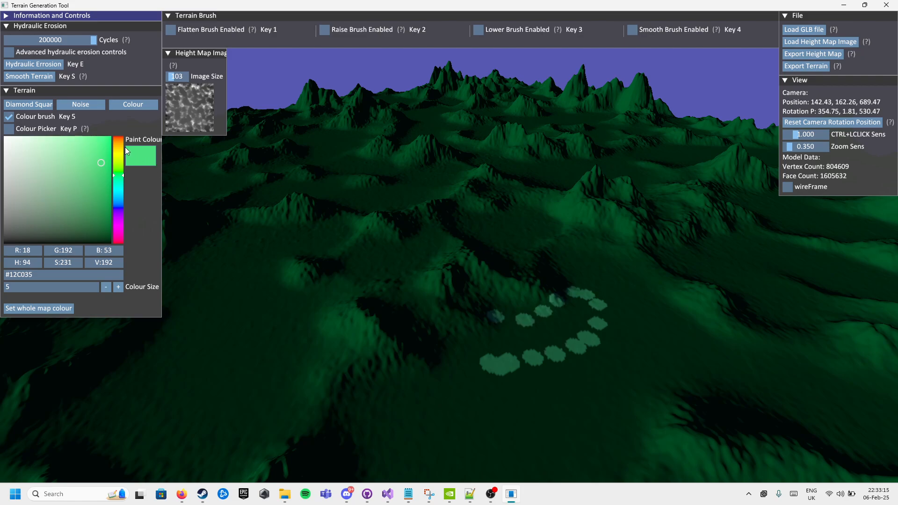
drag(124, 147, 123, 136)
mouse_move(395, 303)
mouse_down()
mouse_move(436, 387)
mouse_move(342, 265)
mouse_move(263, 382)
mouse_move(303, 310)
mouse_move(425, 253)
mouse_move(373, 340)
mouse_move(434, 308)
mouse_up()
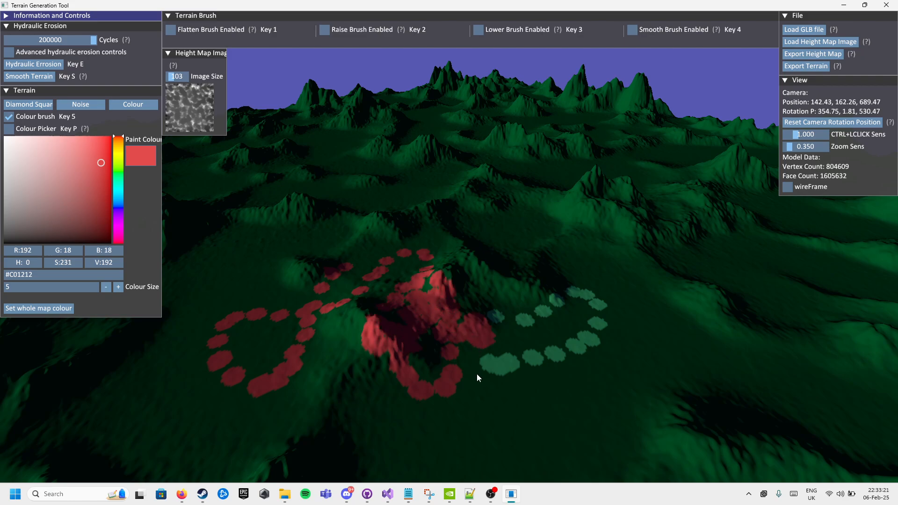
Step: Undo the red and bright green paint strokes and redo both of them
key(ctrl+z)
key(ctrl+z)
key(ctrl+y)
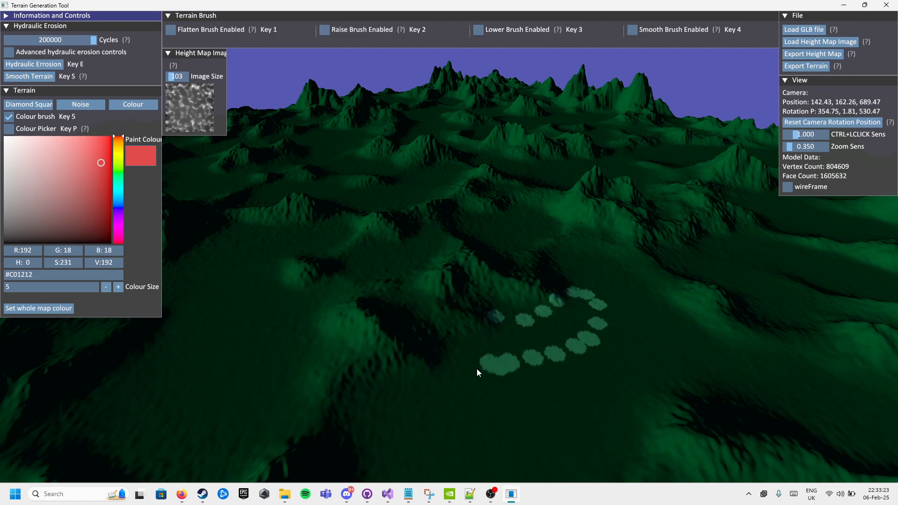
key(ctrl+y)
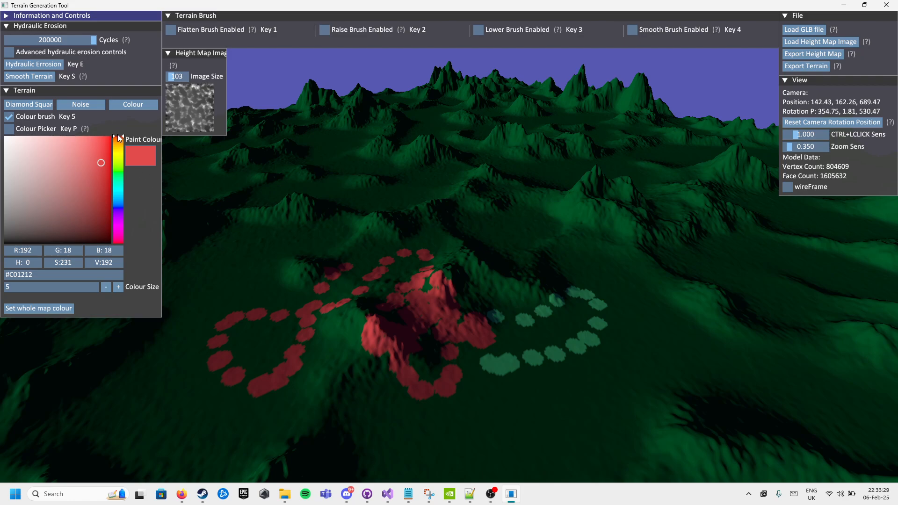
Step: Export the height map to the Resources folder under the file name TestTutorial
click(813, 55)
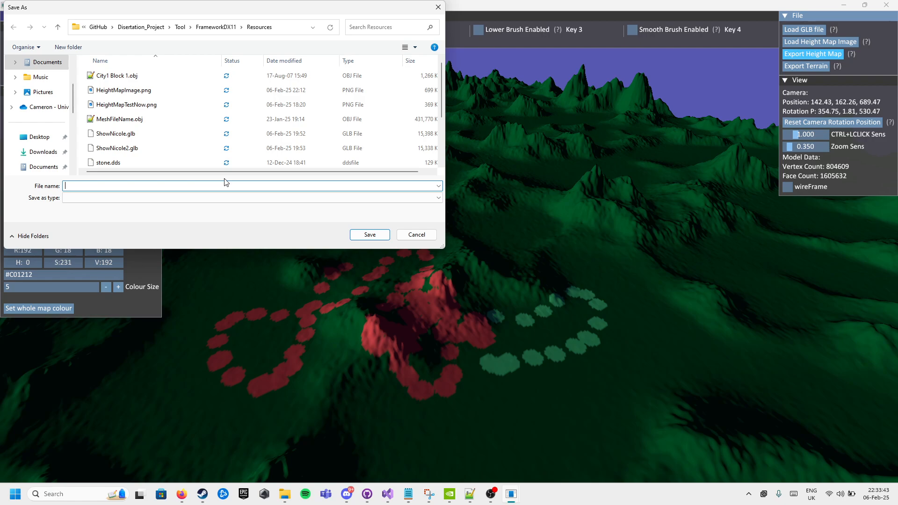
text(Test)
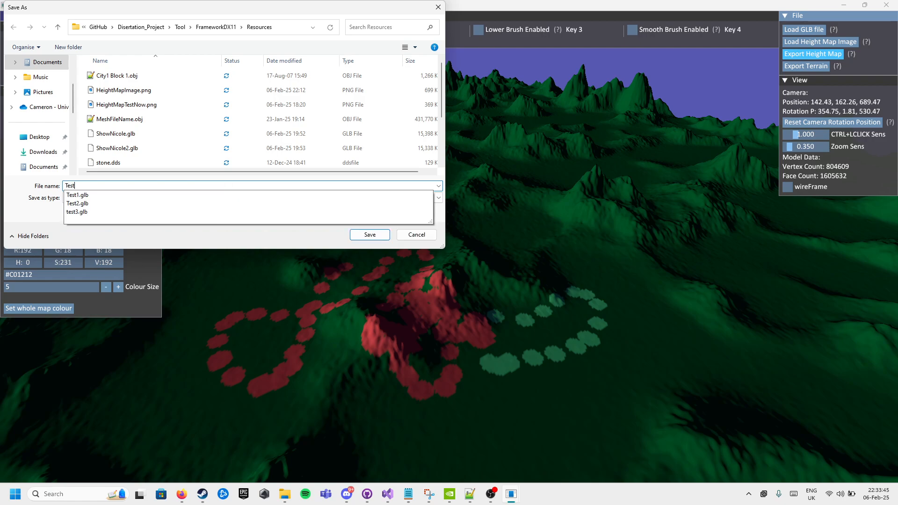
text(Tutor)
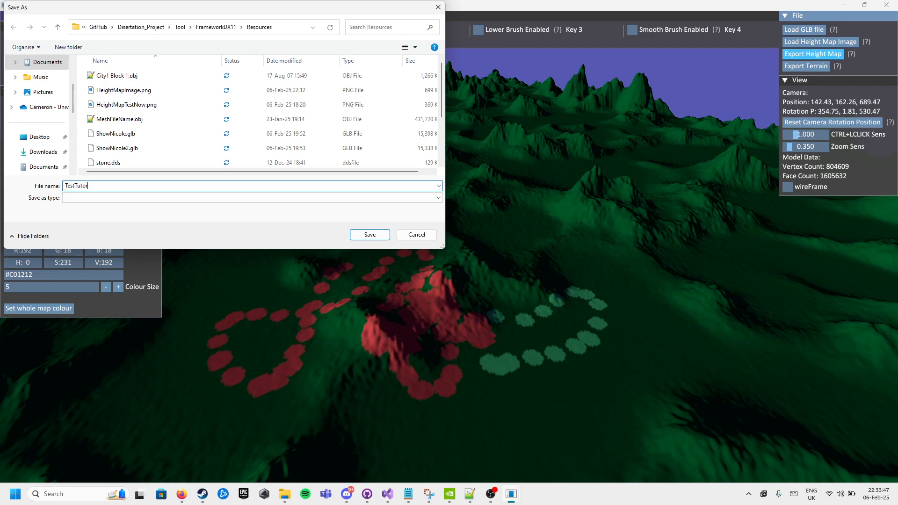
text(ial)
key(Return)
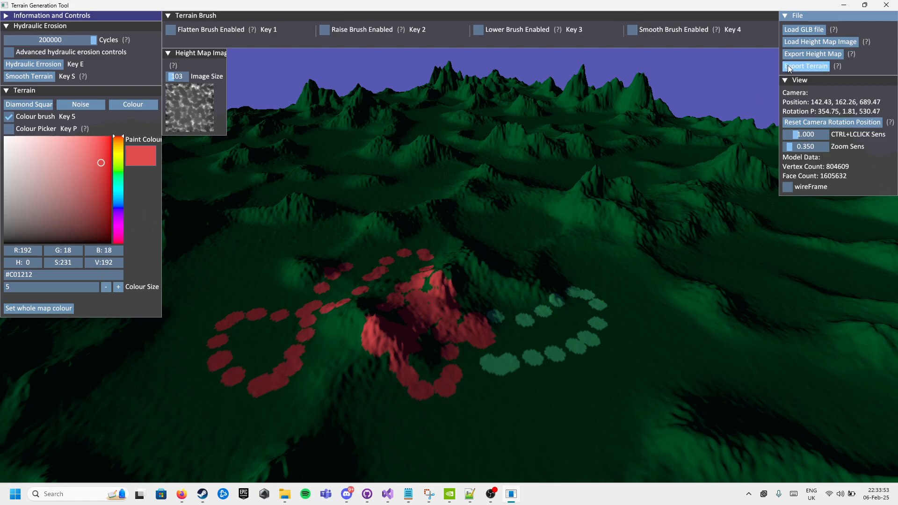
Step: Load the height map image TestTutorial.png as the terrain
click(801, 43)
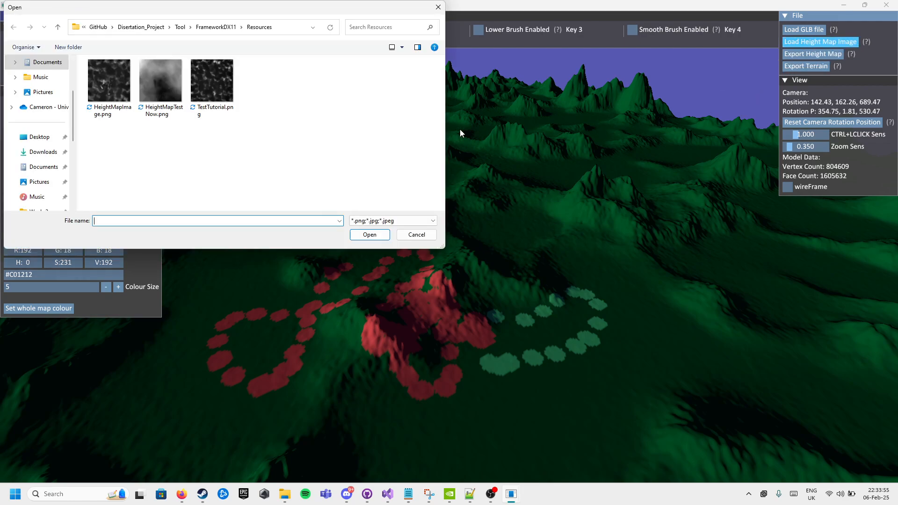
double_click(212, 81)
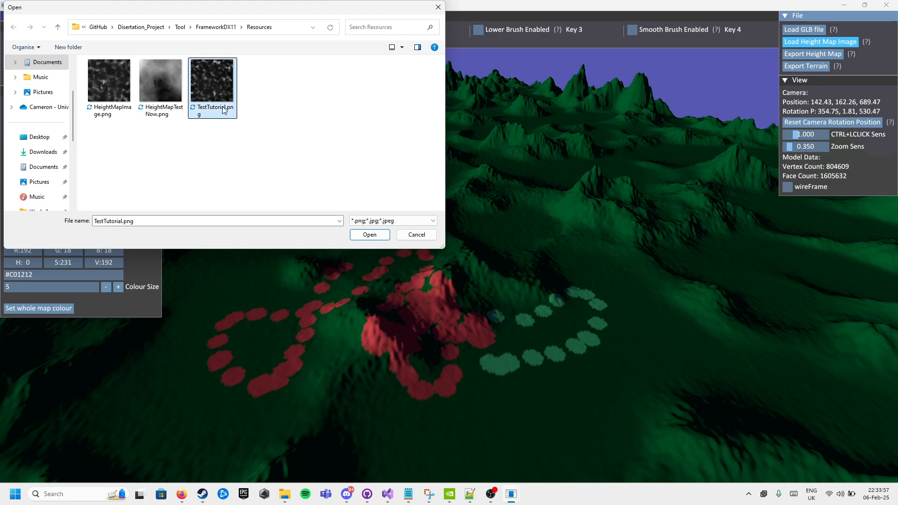
Step: Set the loaded terrain's Height to 44.750
scroll(450, 251, down, 10)
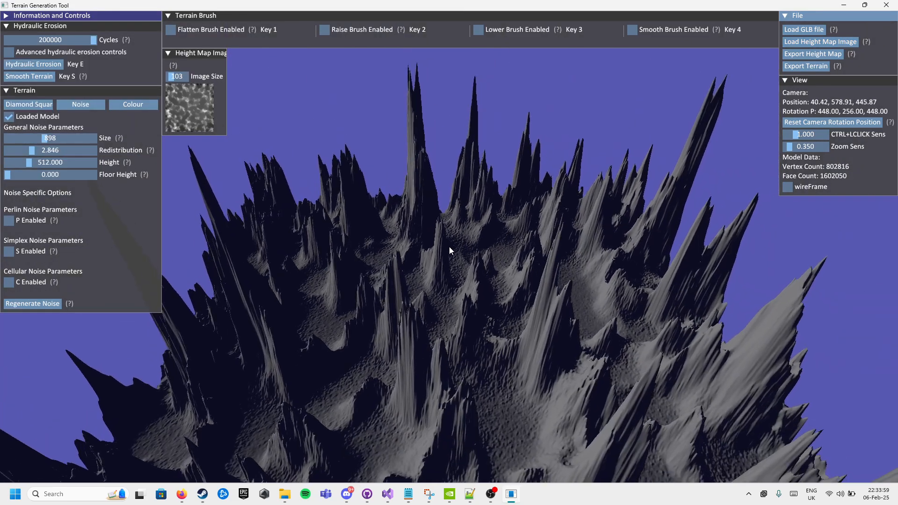
scroll(450, 251, up, 4)
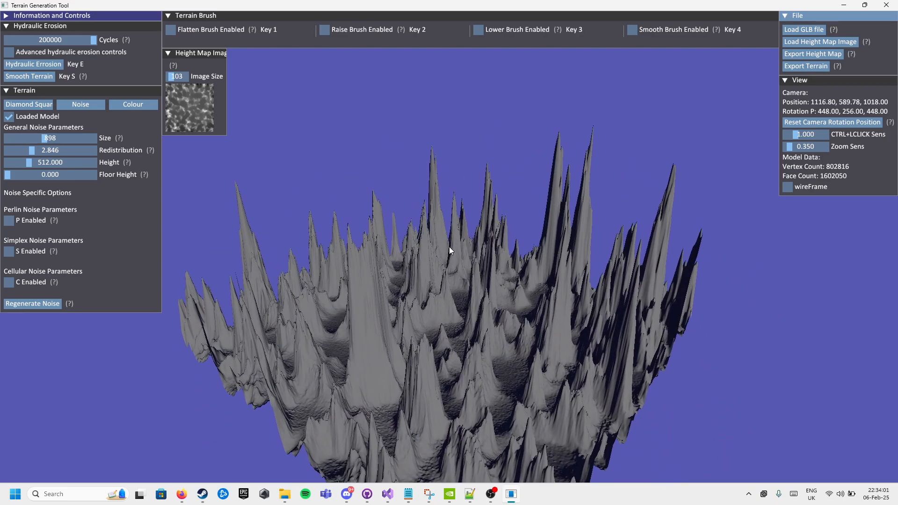
ctrl+drag(455, 261, 447, 223)
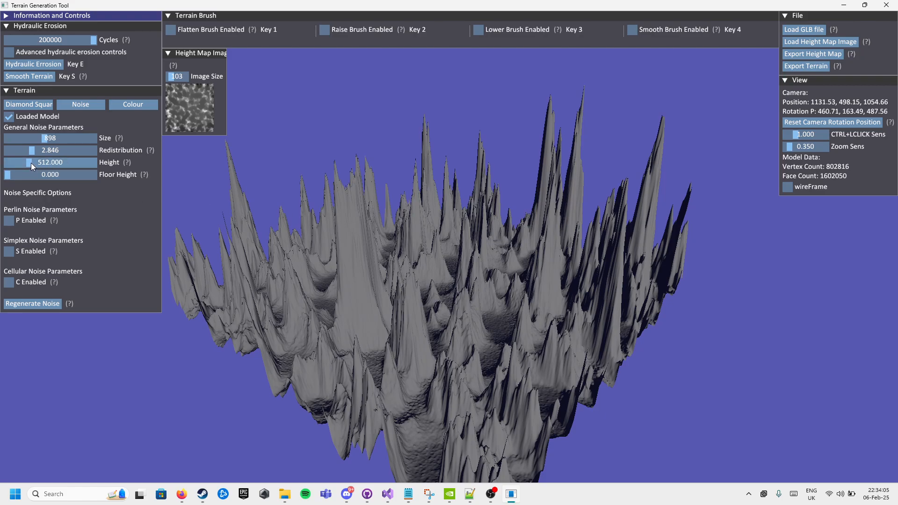
drag(32, 162, 11, 162)
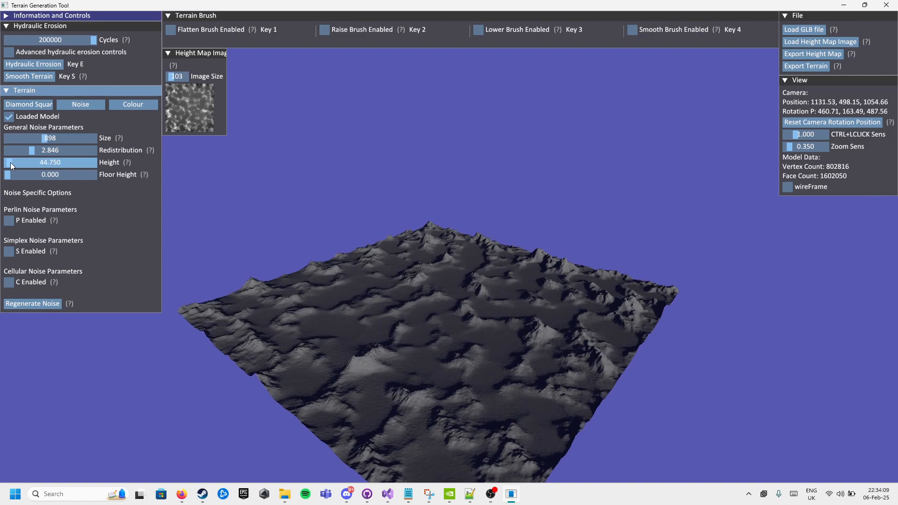
Step: Turn off Loaded Model and set the terrain Size to 1139
ctrl+drag(186, 219, 515, 271)
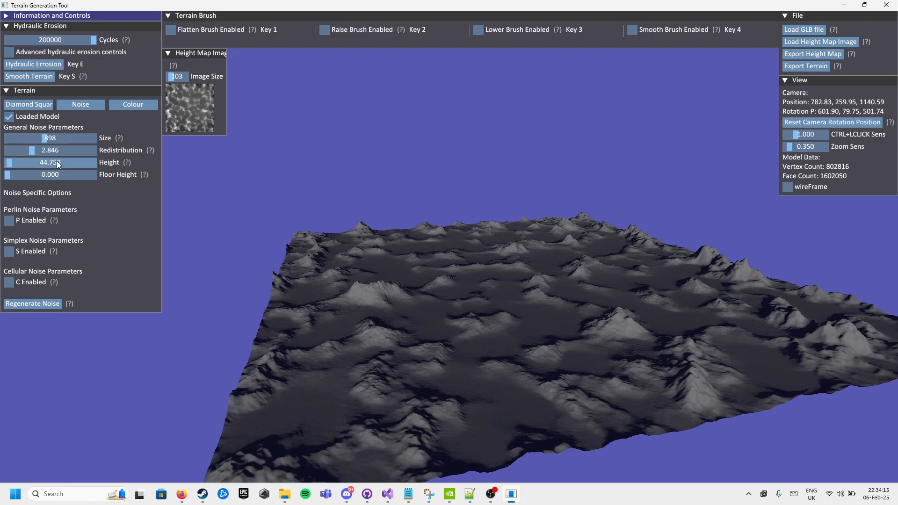
click(45, 141)
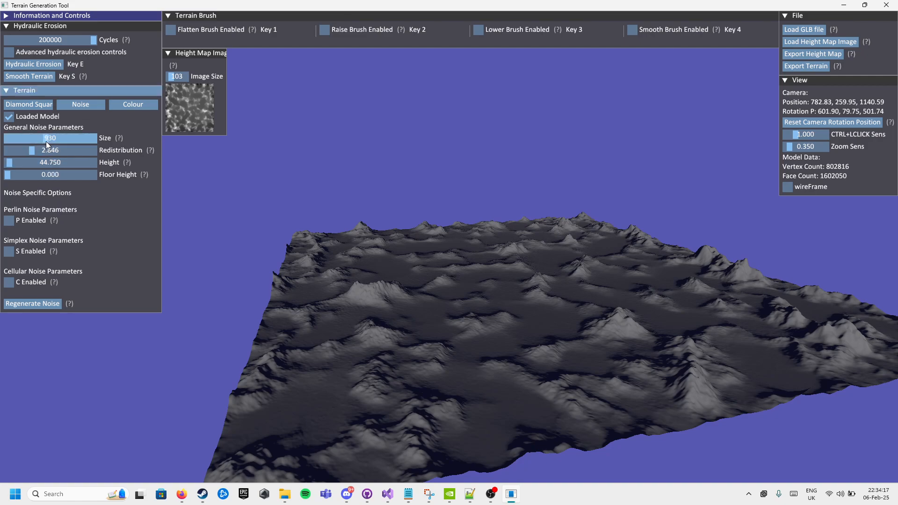
drag(34, 141, 48, 138)
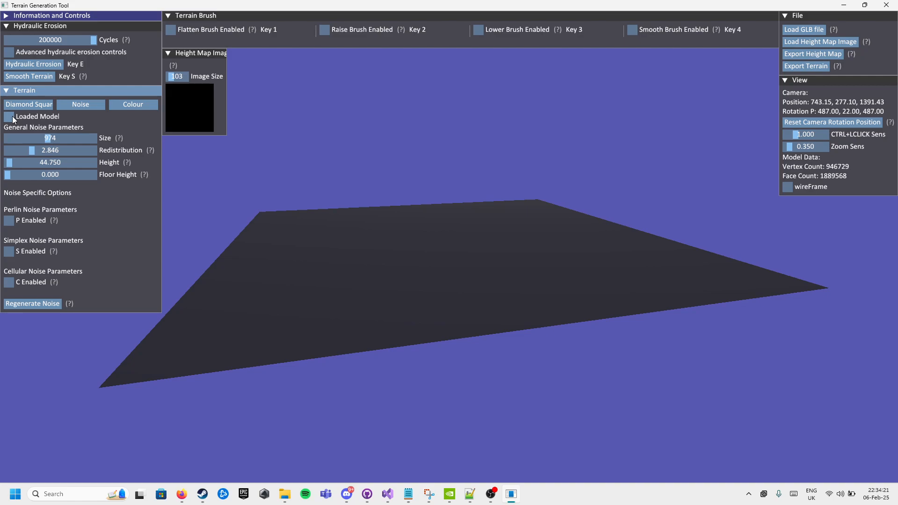
click(52, 138)
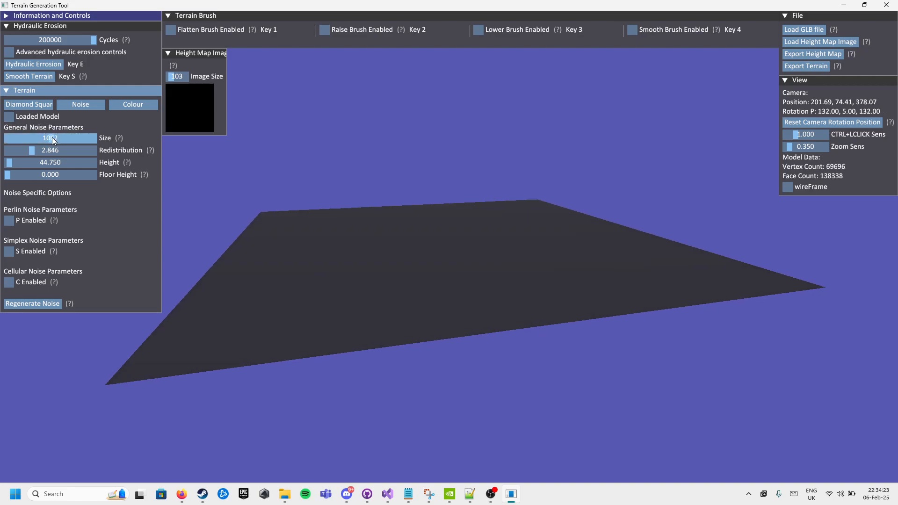
mouse_move(52, 138)
mouse_down()
mouse_move(76, 139)
mouse_move(54, 139)
mouse_up()
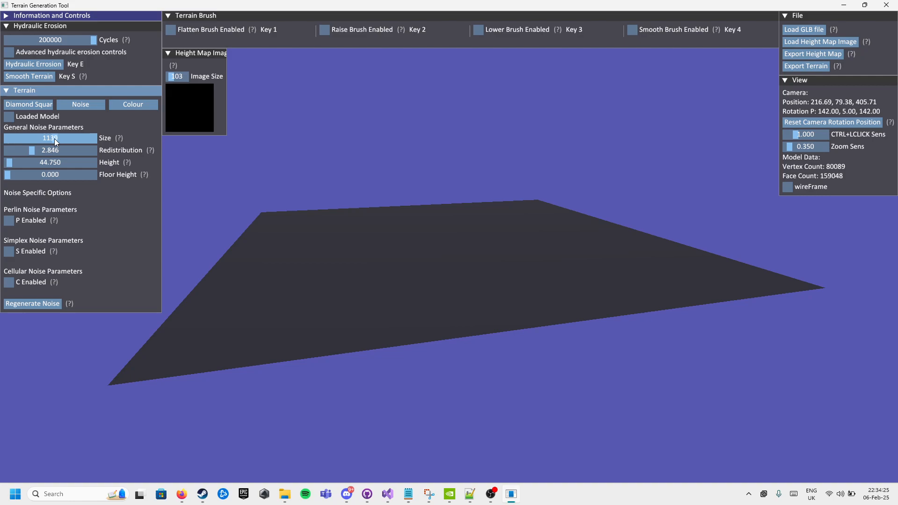
Step: Generate the terrain from Perlin noise with a Size of 952 and P Octaves of 5
click(11, 221)
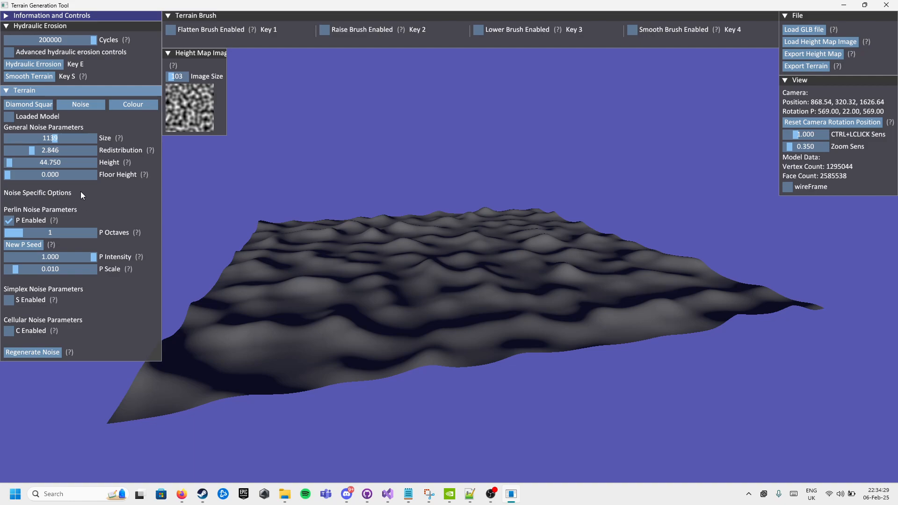
scroll(449, 248, up, 3)
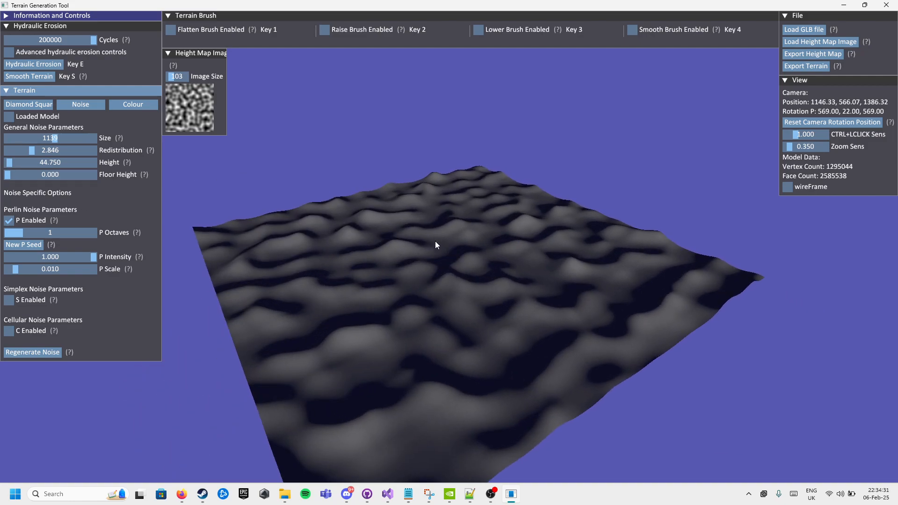
ctrl+drag(435, 245, 356, 189)
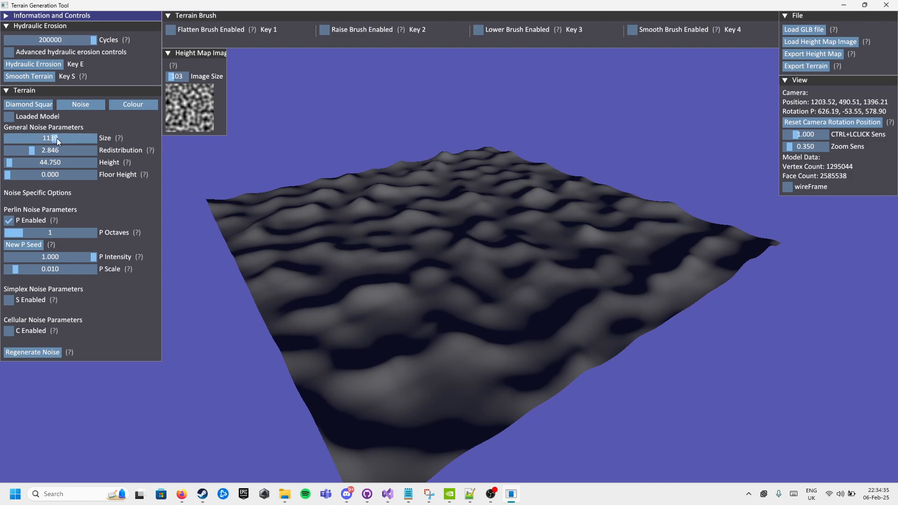
drag(57, 138, 47, 139)
drag(18, 232, 106, 235)
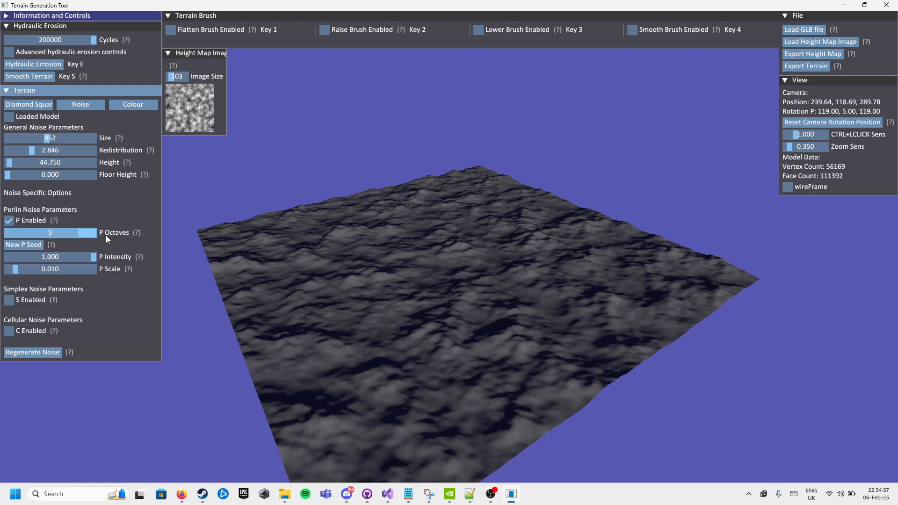
Step: Enable cellular noise and set the terrain's Redistribution to 3.334 and Height to 468.250
click(9, 331)
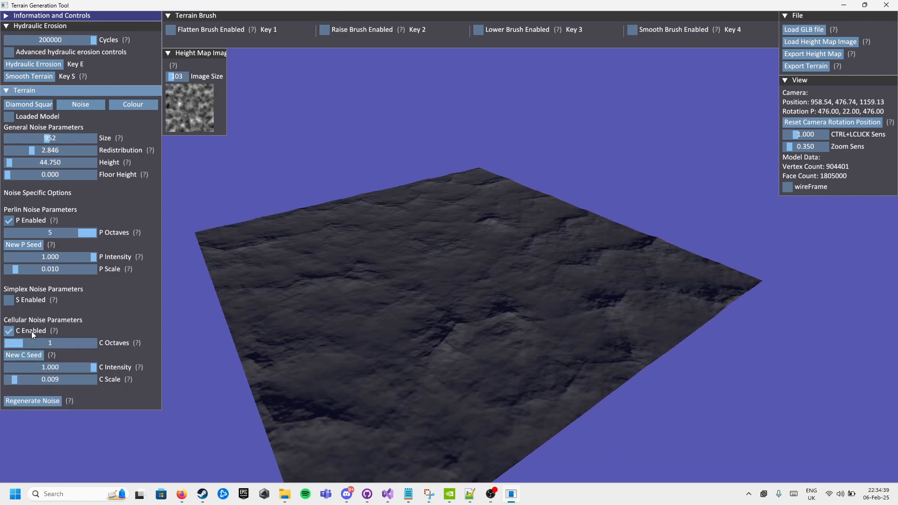
mouse_move(42, 153)
mouse_down()
mouse_move(15, 151)
mouse_move(23, 163)
mouse_move(12, 151)
mouse_move(36, 153)
mouse_up()
ctrl+drag(442, 274, 449, 246)
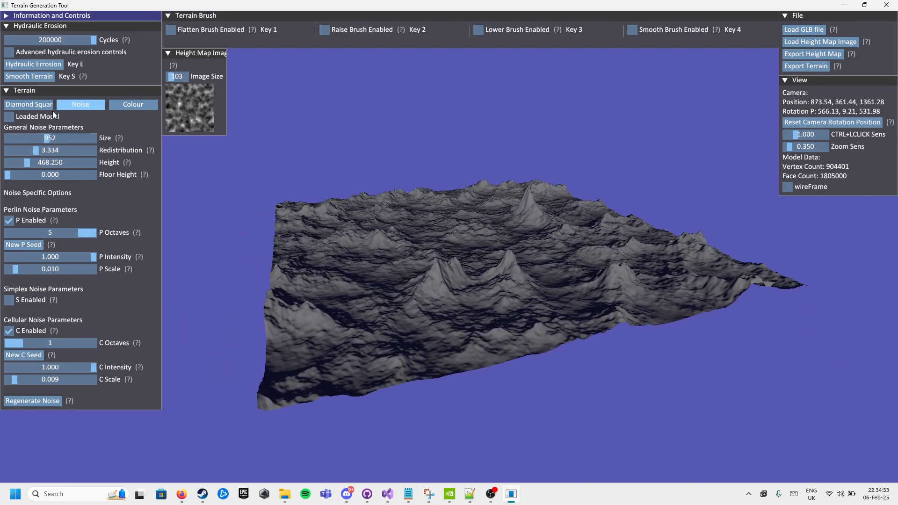
Step: Enable the Raise brush with a Raise Rate of 1.831 and raise the ground around the central peaks
click(342, 32)
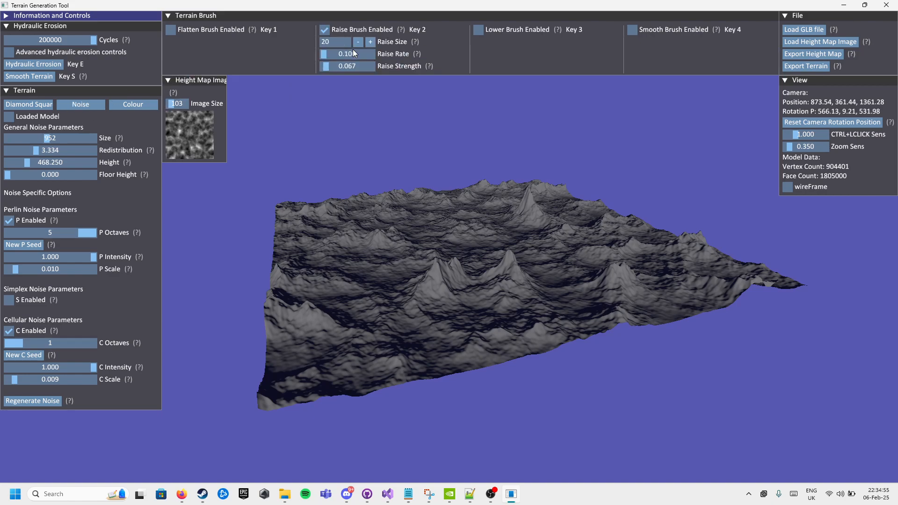
click(329, 55)
drag(517, 265, 541, 274)
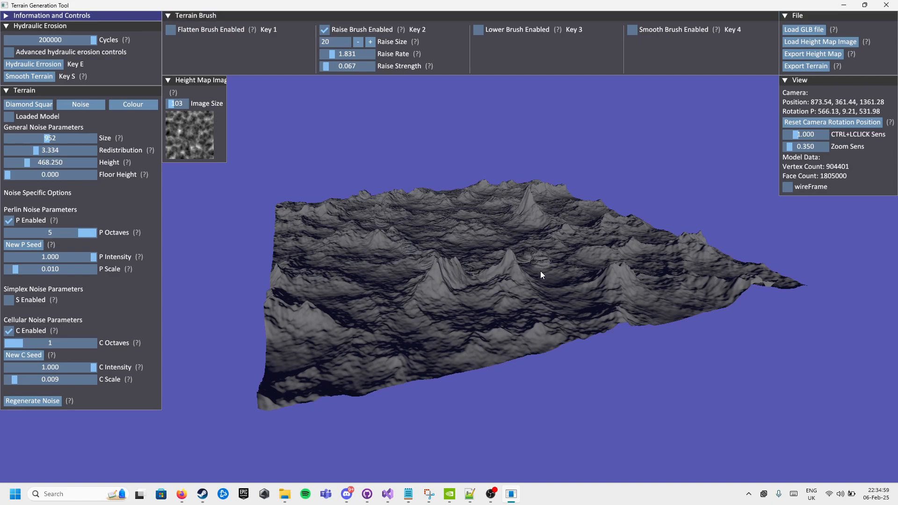
drag(493, 316, 491, 269)
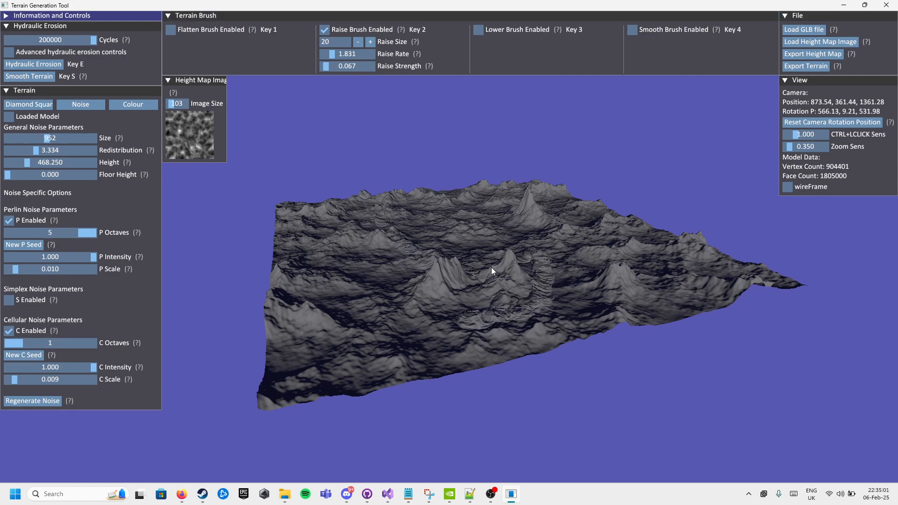
Step: Export the sculpted terrain to the Resources folder under the file name Tutorial
click(823, 66)
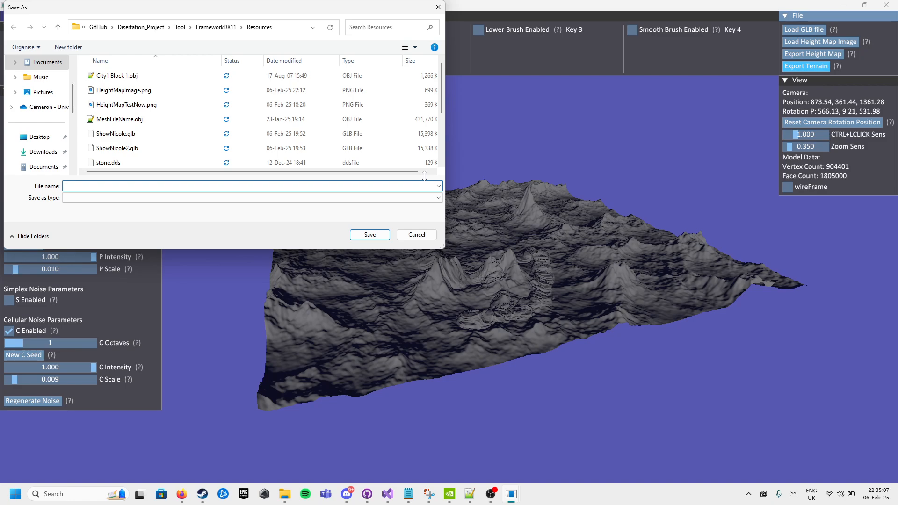
text(Tutorial)
key(Return)
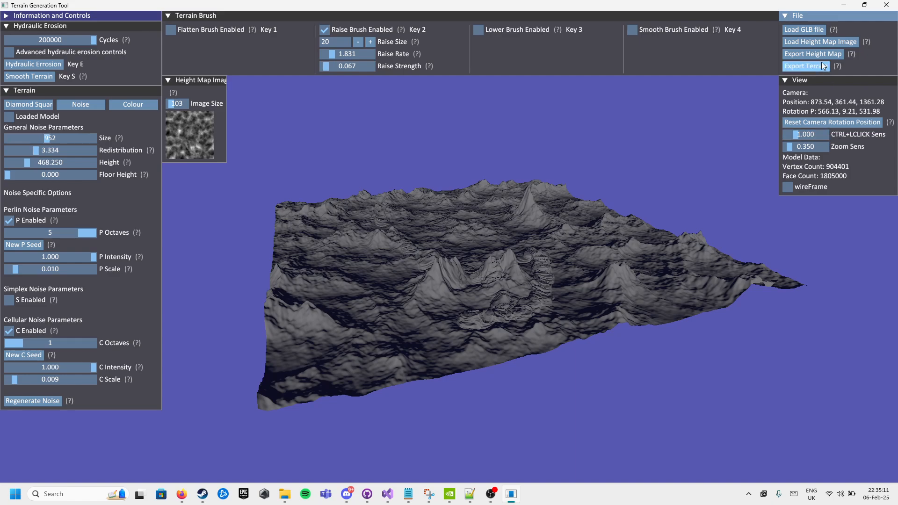
Step: Load the exported Tutorial.glb terrain file from the Resources folder
click(808, 29)
click(111, 163)
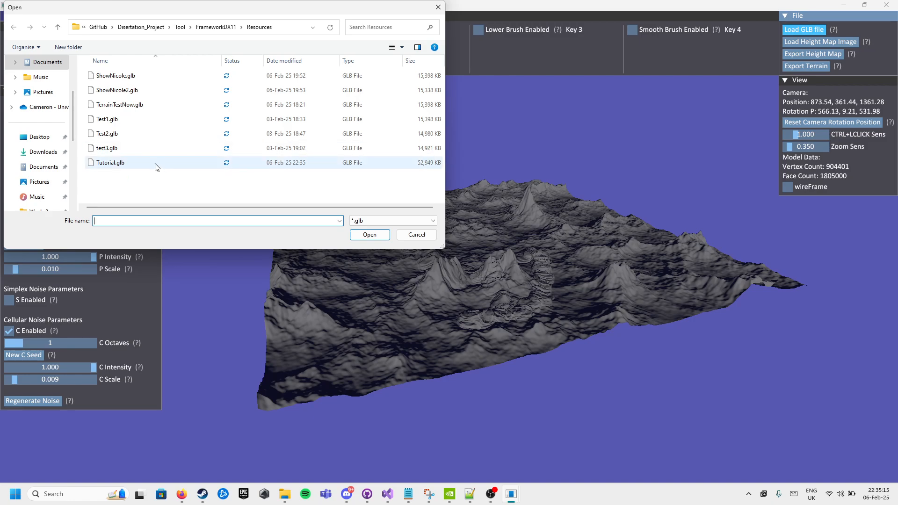
click(370, 234)
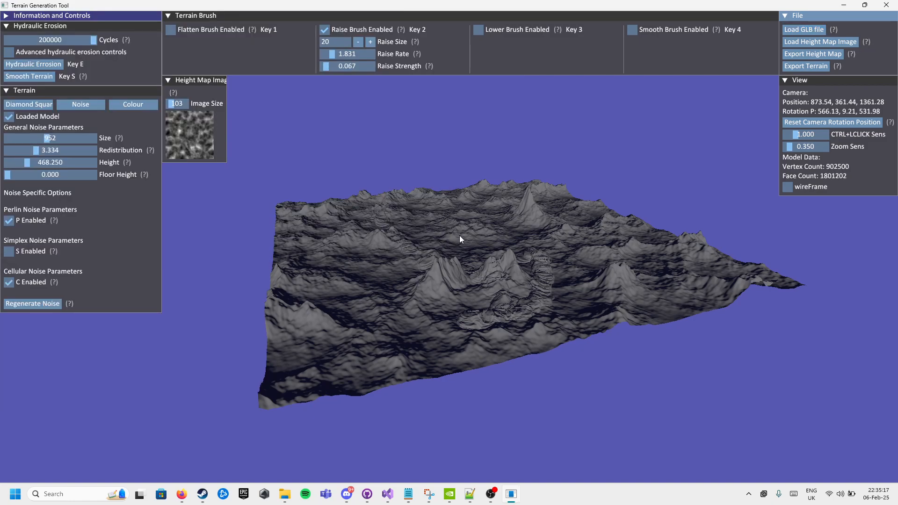
Step: Turn off Loaded Model and regenerate the noise terrain with a Size of 1380
click(48, 139)
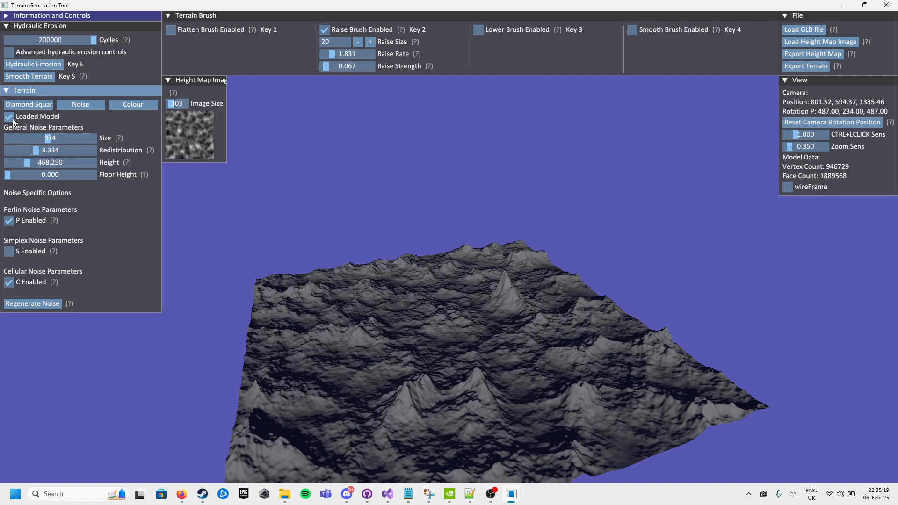
click(8, 117)
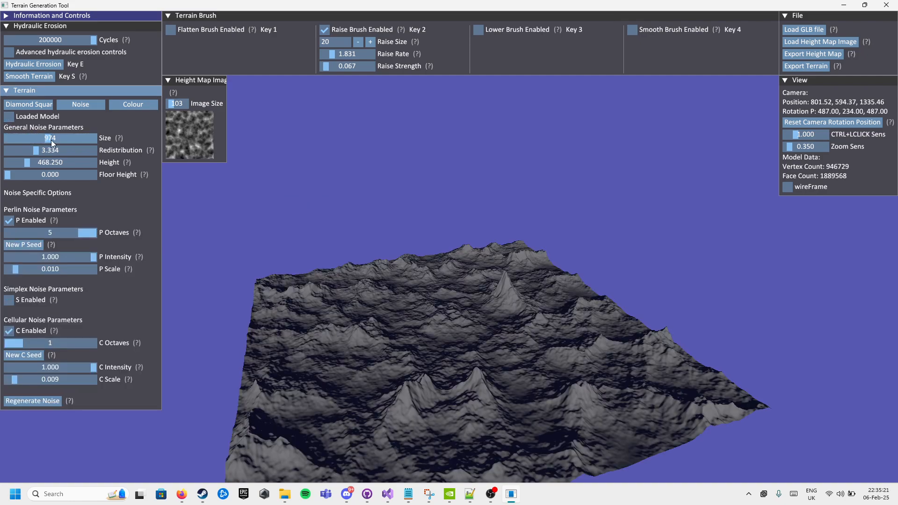
drag(54, 139, 63, 139)
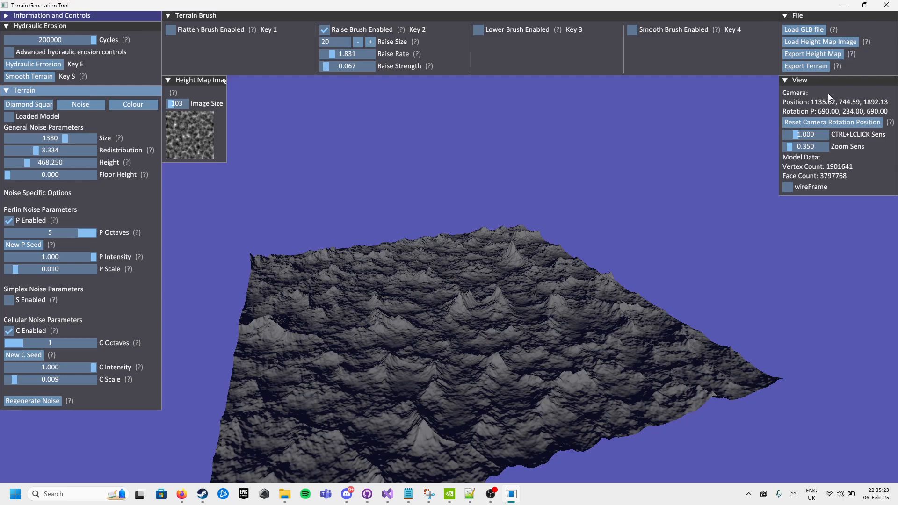
Step: Reload Tutorial.glb in place of the generated terrain and bring its raised central area into close view
click(794, 32)
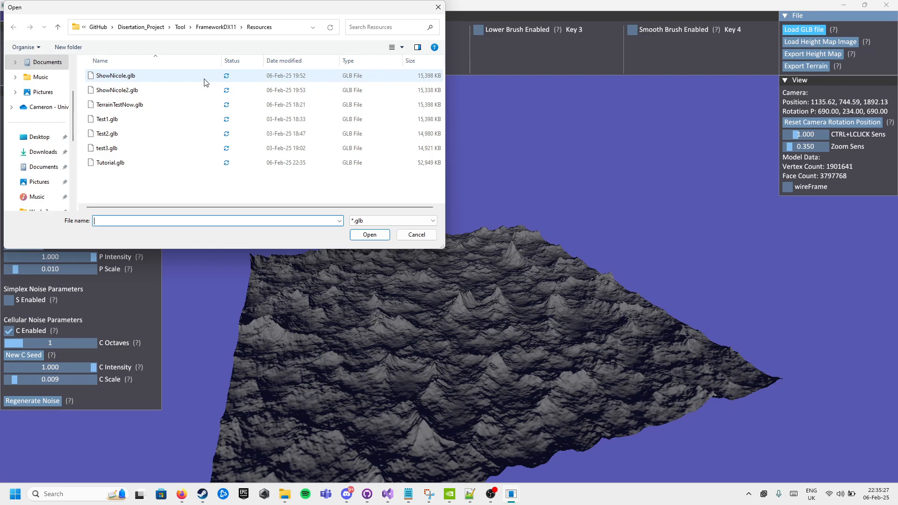
double_click(157, 163)
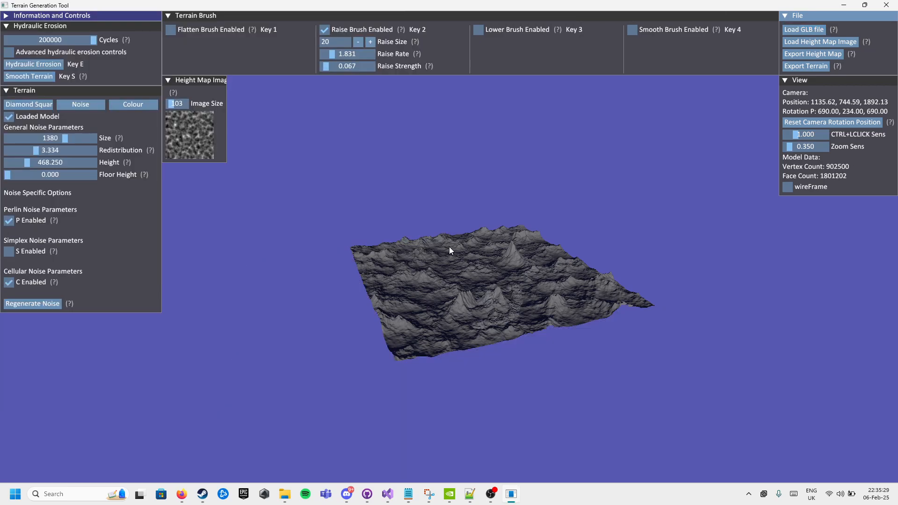
scroll(516, 301, up, 8)
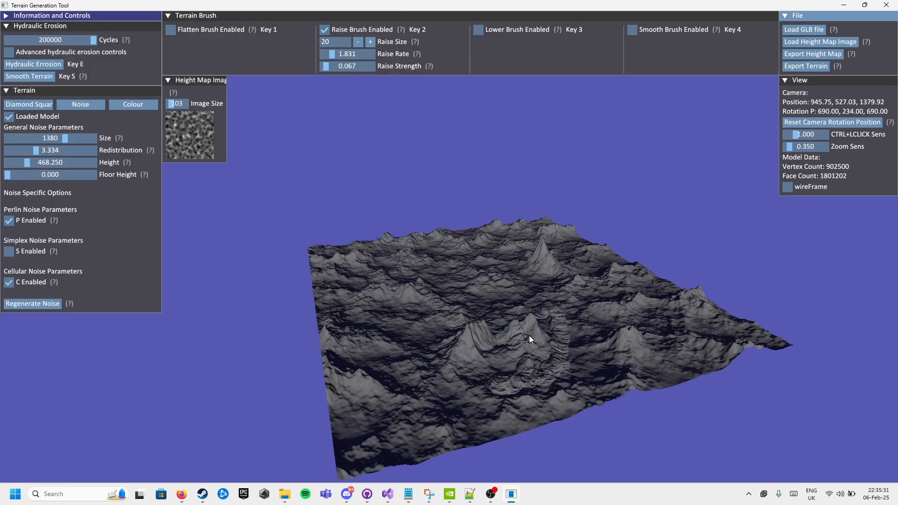
scroll(518, 285, up, 3)
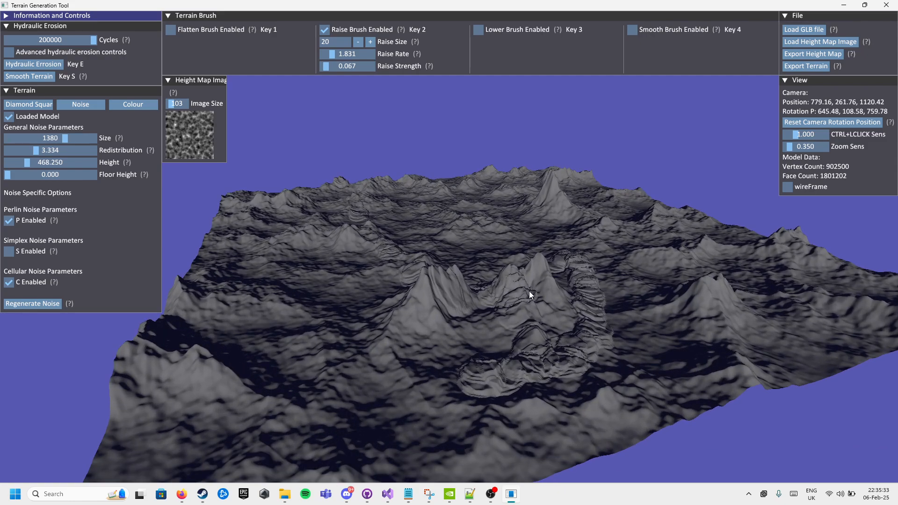
Step: Set the loaded model's Height to 167.875, and regenerate noise terrain at Size 1719 with Loaded Model off
drag(35, 161, 14, 162)
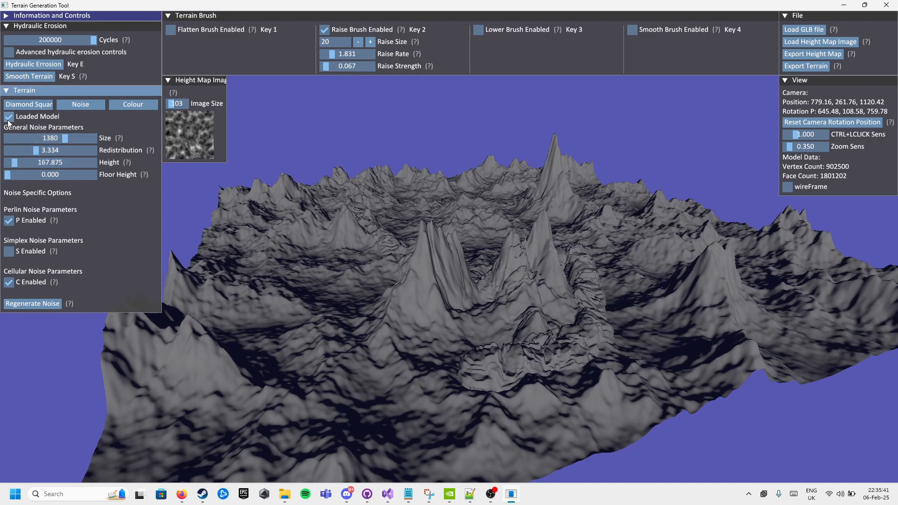
click(8, 117)
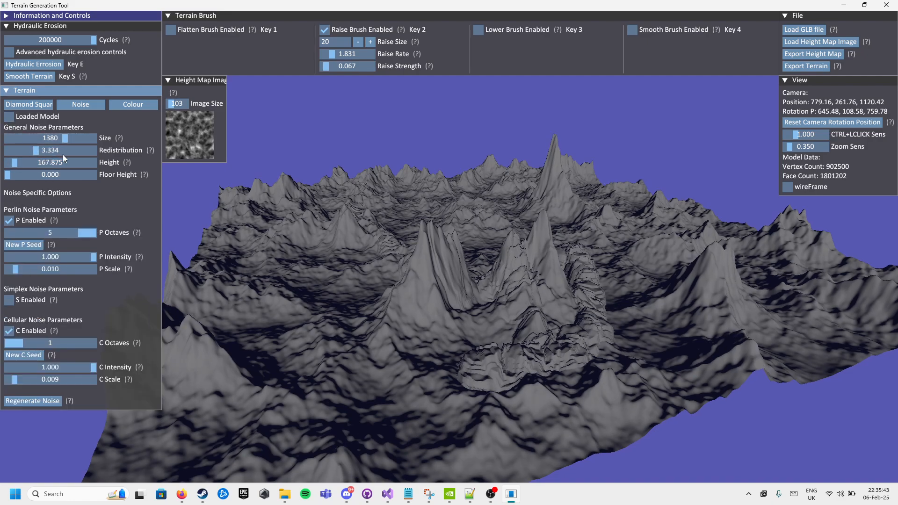
mouse_move(64, 140)
mouse_down()
mouse_move(75, 140)
mouse_move(39, 145)
mouse_move(79, 145)
mouse_up()
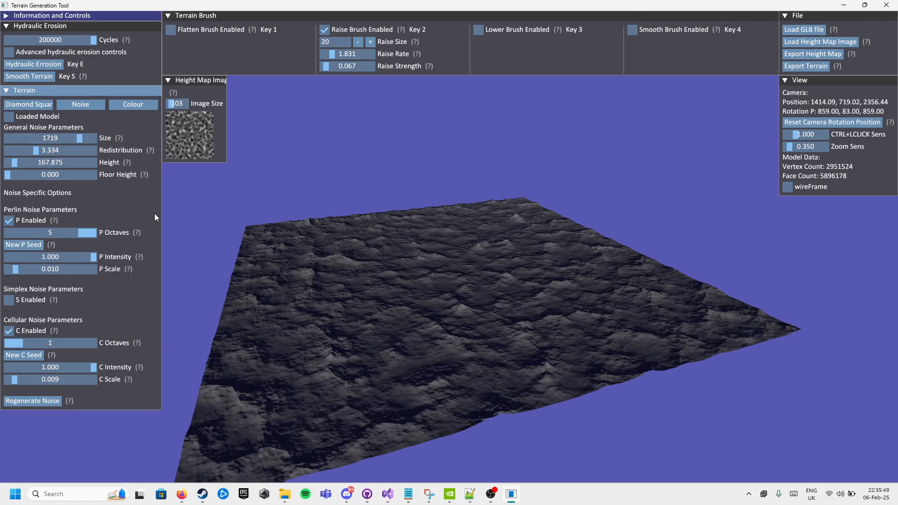
Step: Enable wireframe display and inspect the terrain's mesh density up close
click(788, 187)
scroll(481, 336, up, 6)
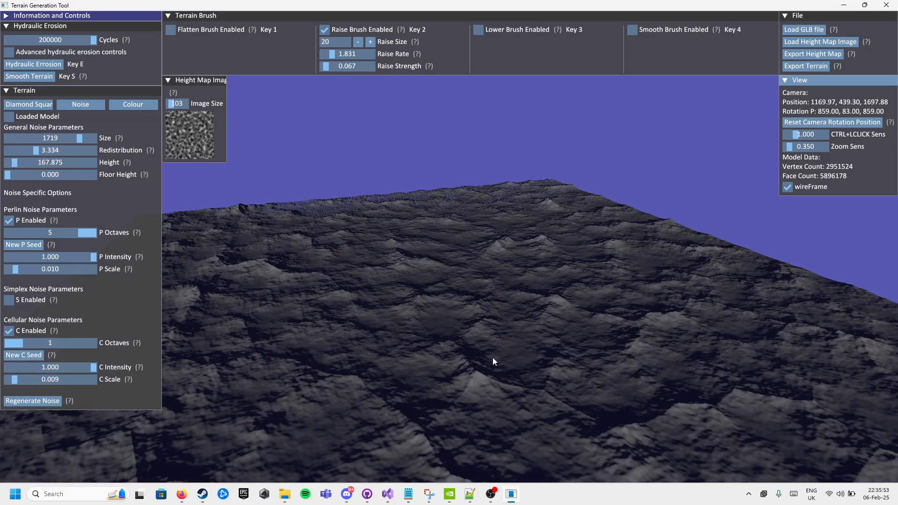
scroll(492, 346, up, 6)
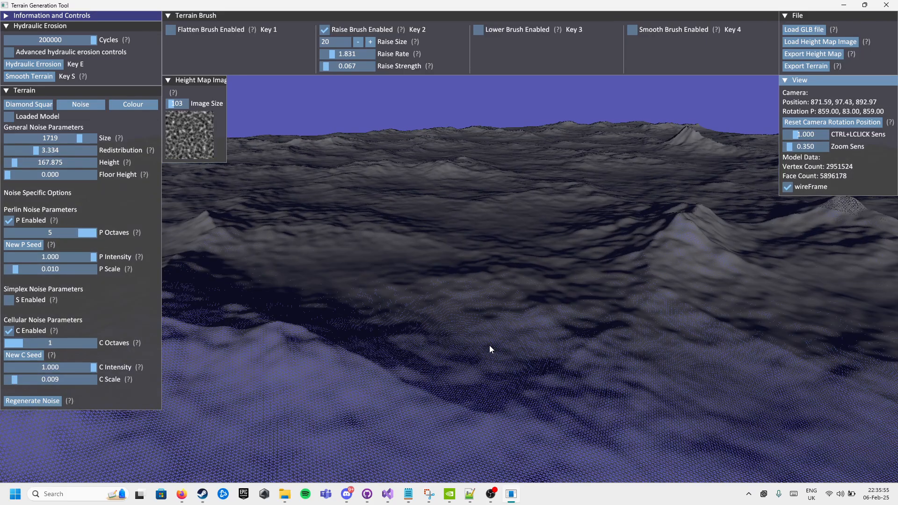
ctrl+drag(490, 345, 498, 303)
scroll(495, 300, down, 2)
scroll(495, 300, down, 2)
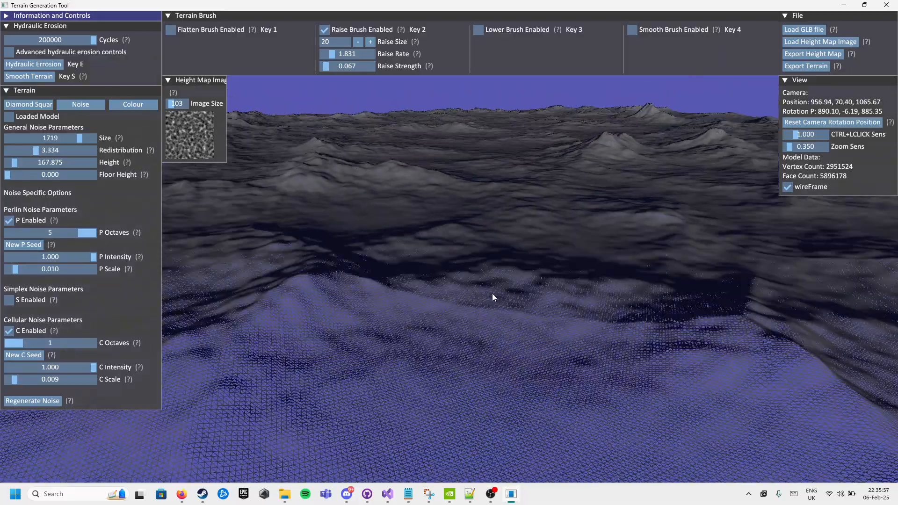
scroll(449, 246, down, 4)
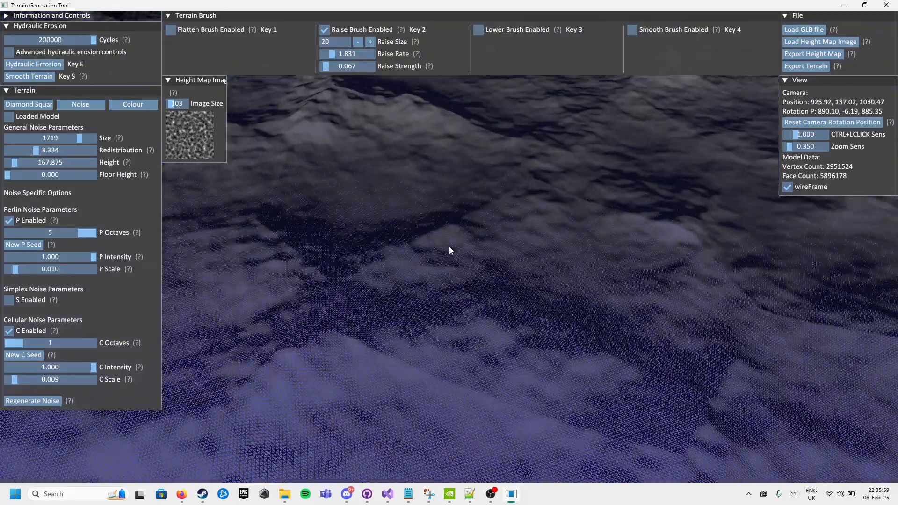
scroll(449, 246, down, 2)
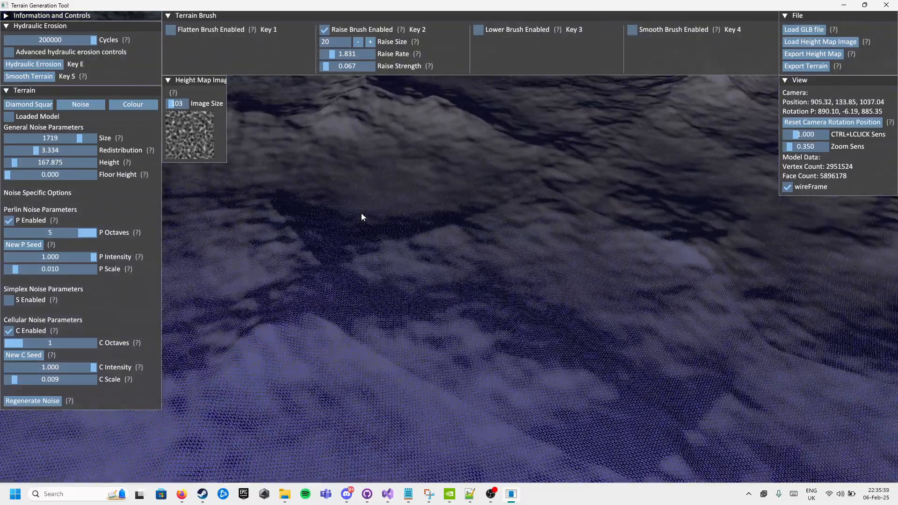
Step: Set the terrain Size to 602 and examine the wireframe mesh up close
drag(61, 136, 32, 136)
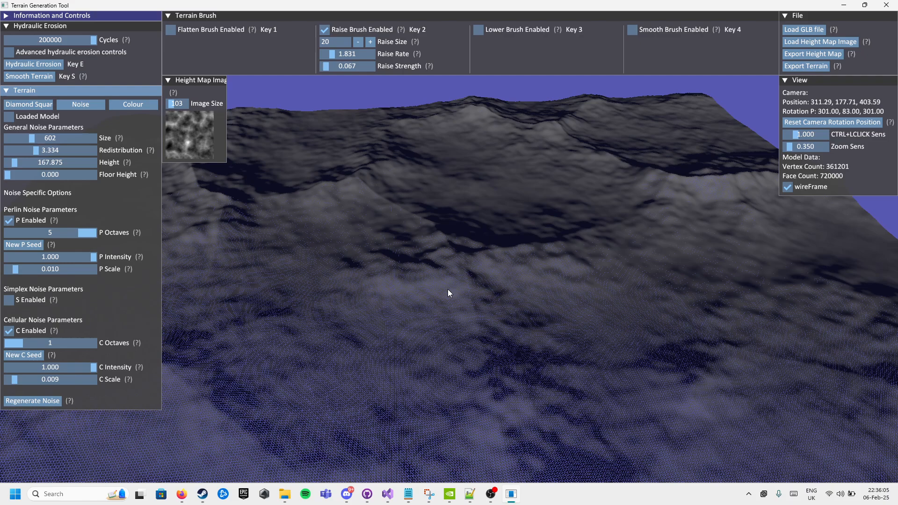
right_click(447, 289)
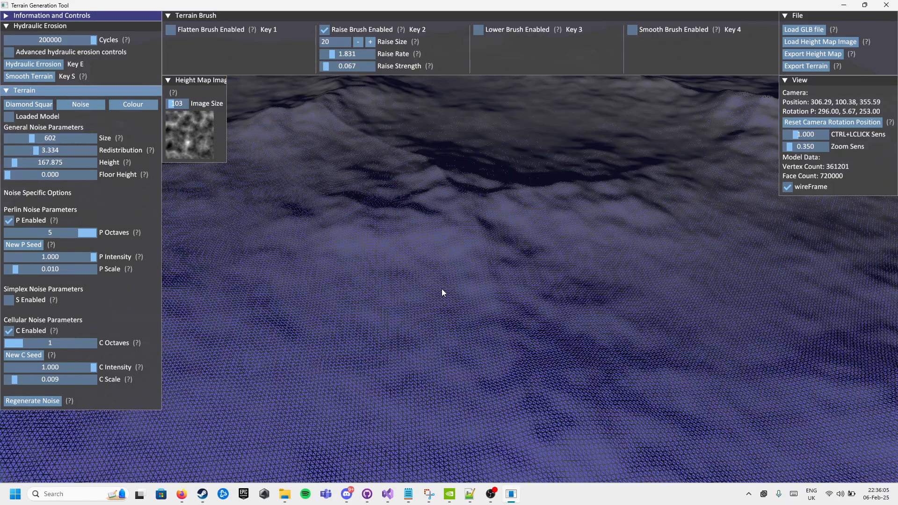
scroll(442, 298, up, 5)
scroll(440, 298, down, 3)
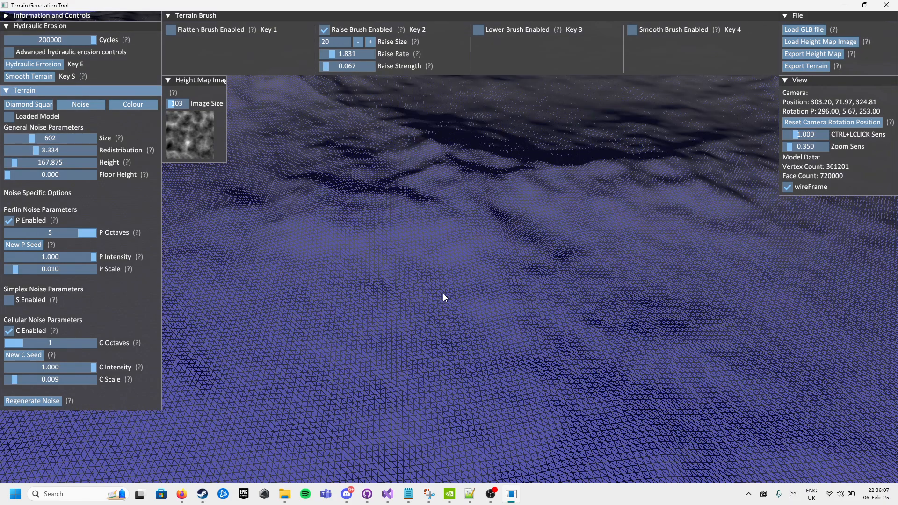
scroll(444, 298, down, 2)
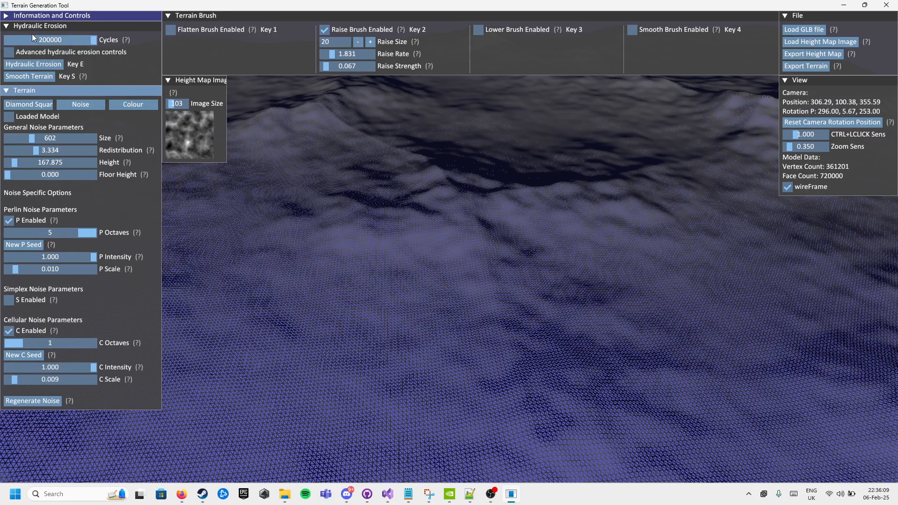
Step: Apply the showcase terrain values from the Information and Controls section, and minimise that section
click(8, 18)
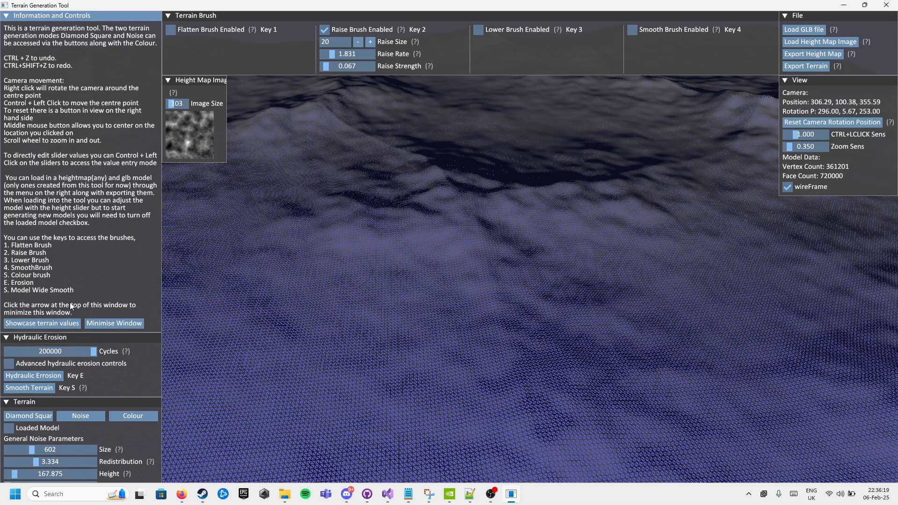
click(65, 323)
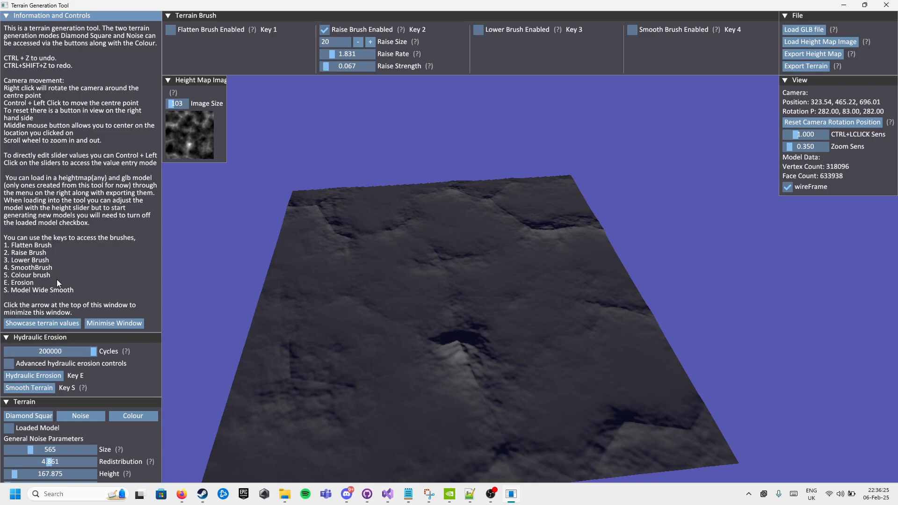
click(94, 324)
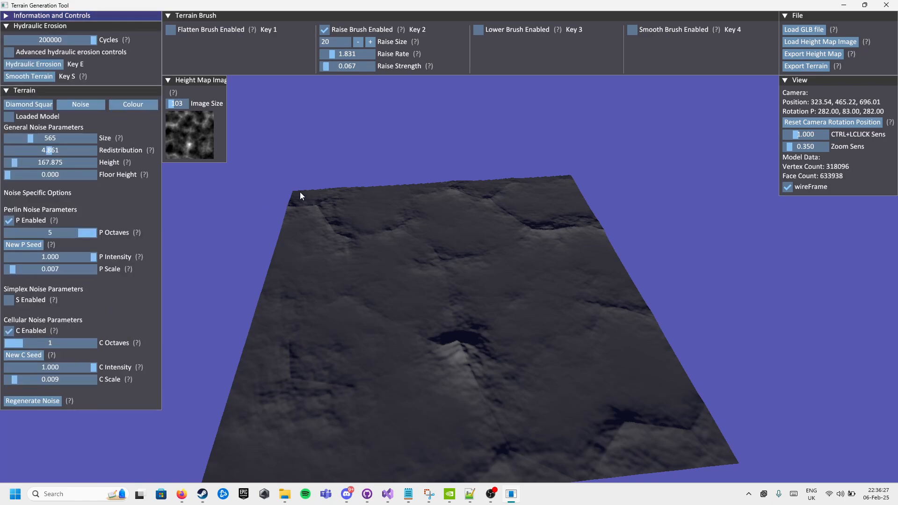